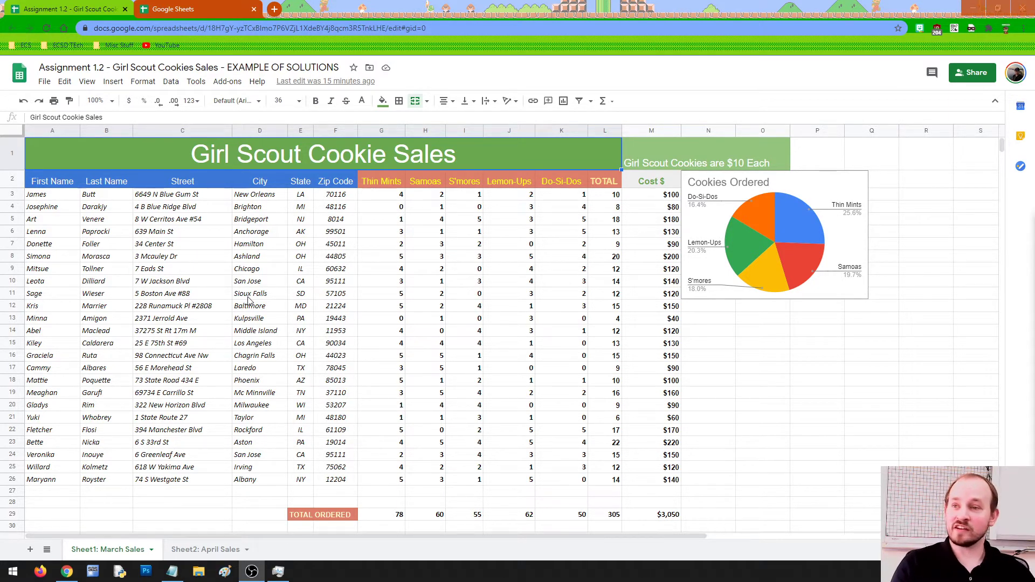
# Select the customer details and cookie count ranges in the cookie sales table
pyautogui.click(221, 150)
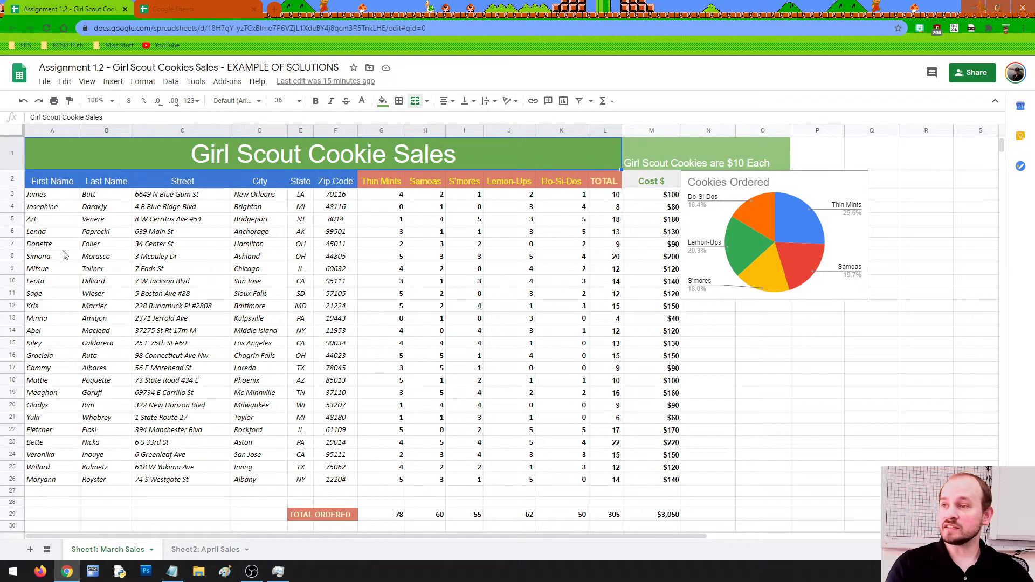
pyautogui.click(49, 197)
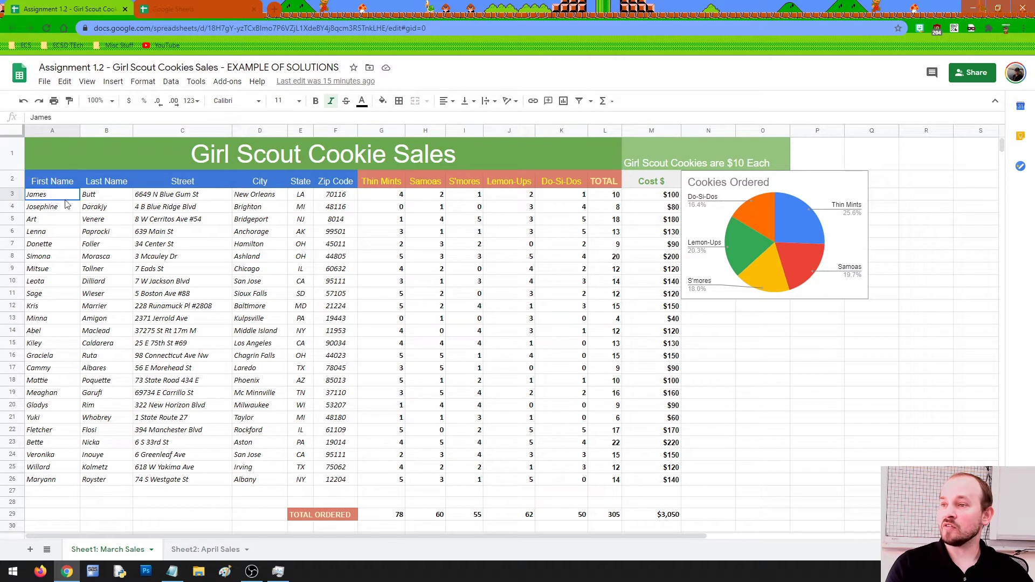
pyautogui.moveTo(69, 199); pyautogui.dragTo(331, 481)
pyautogui.click(223, 294)
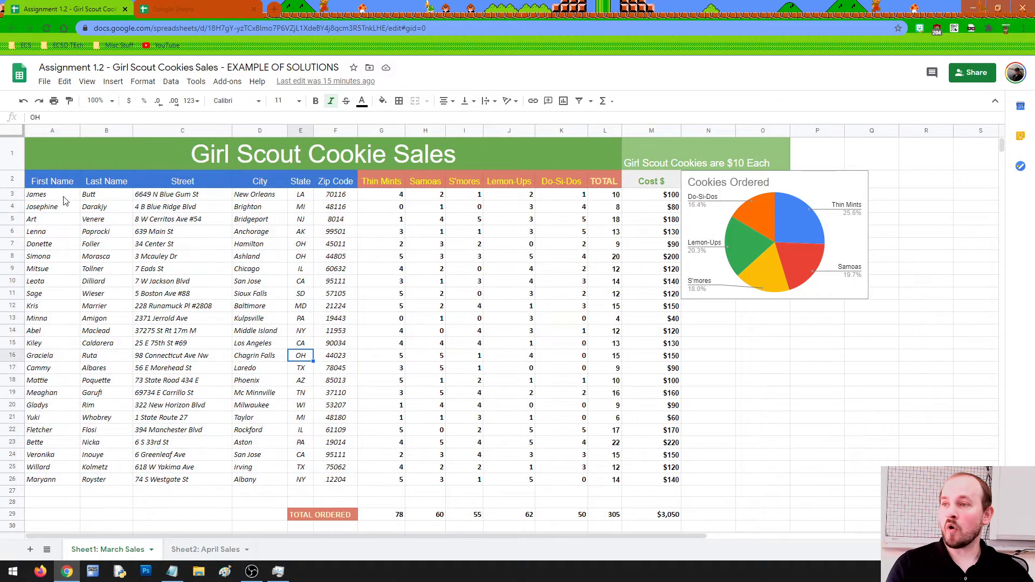
pyautogui.moveTo(65, 199); pyautogui.dragTo(331, 482)
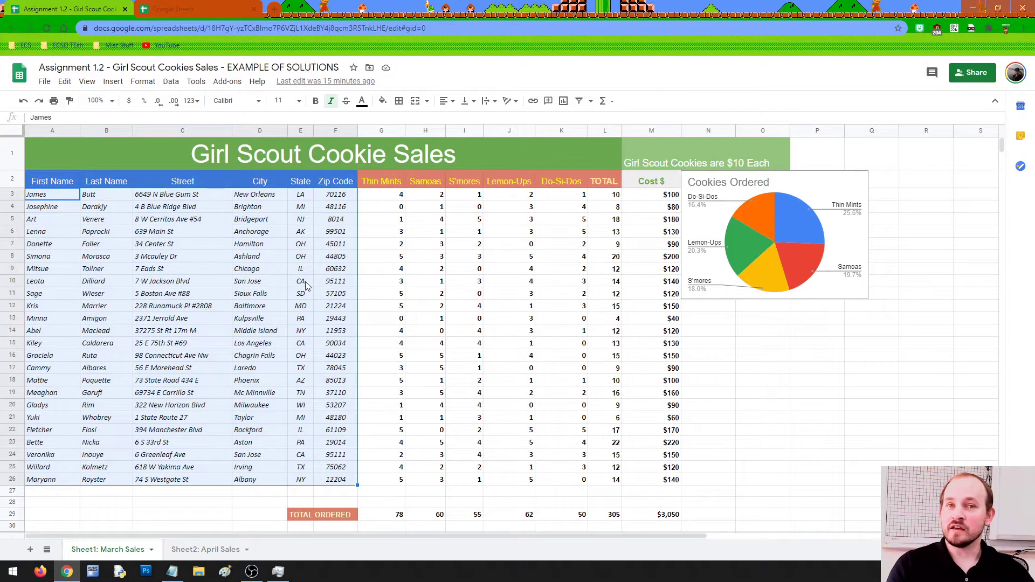
pyautogui.moveTo(71, 196); pyautogui.dragTo(322, 200)
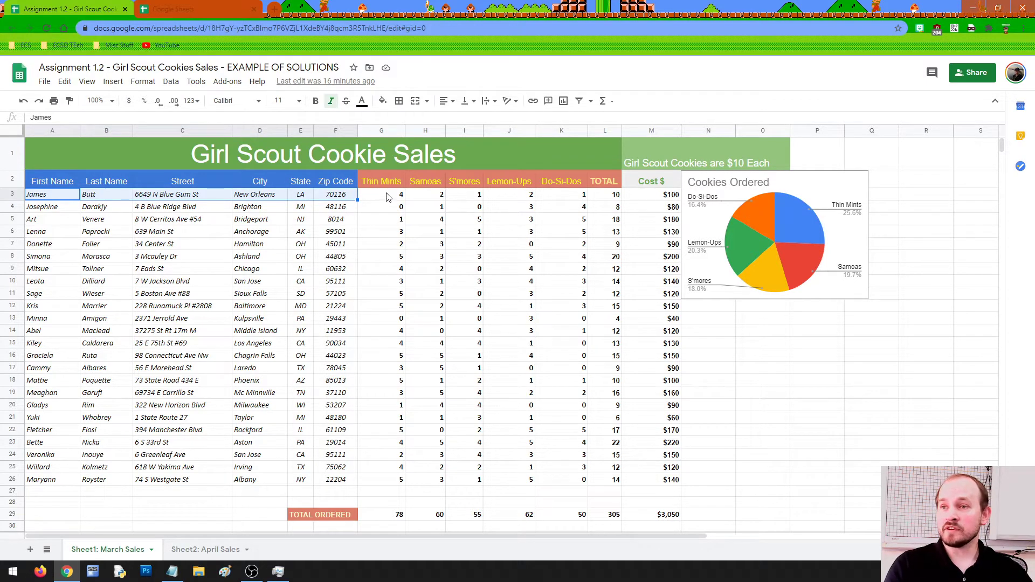
pyautogui.moveTo(384, 197); pyautogui.dragTo(577, 201)
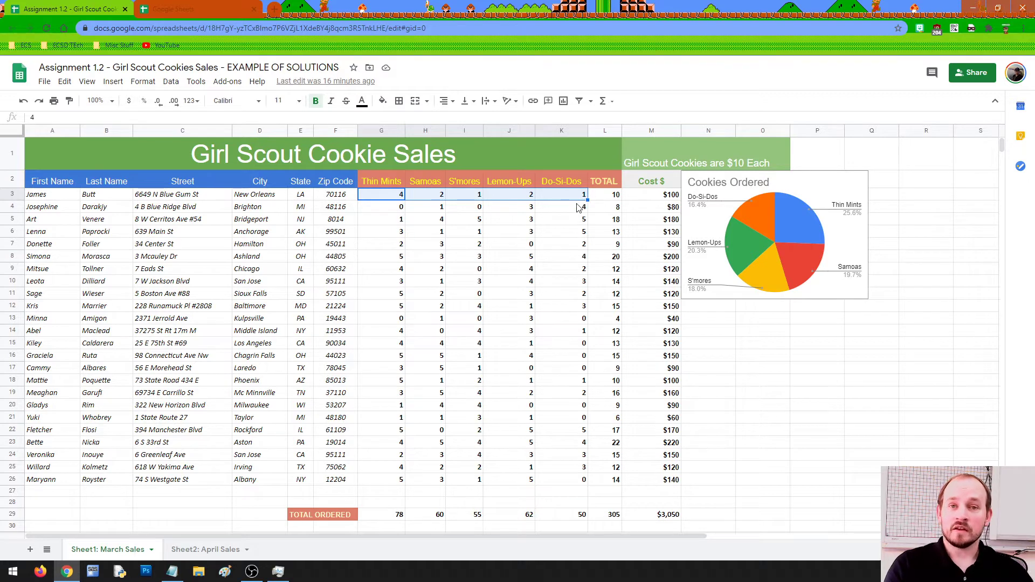
pyautogui.click(544, 238)
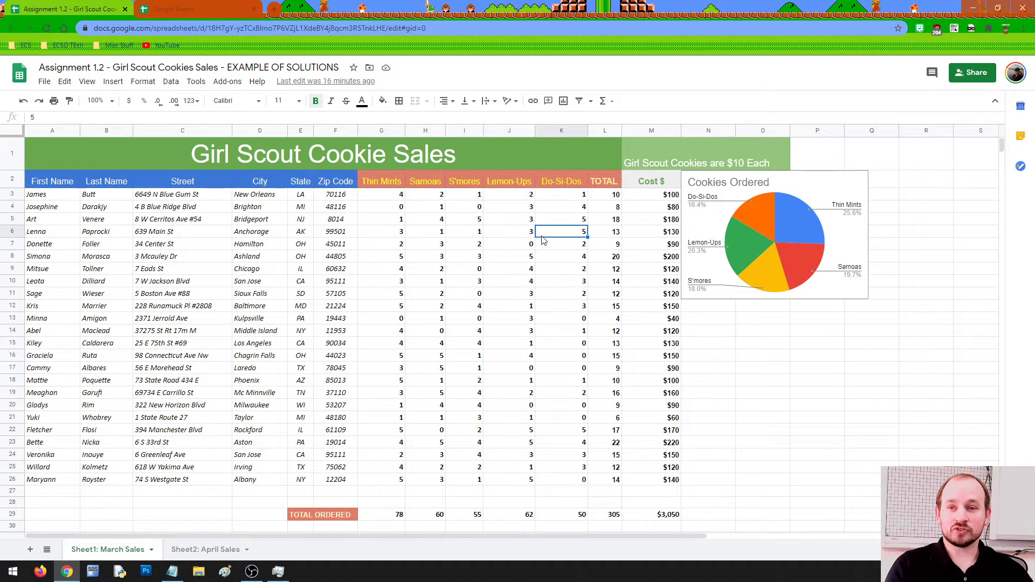
pyautogui.click(720, 334)
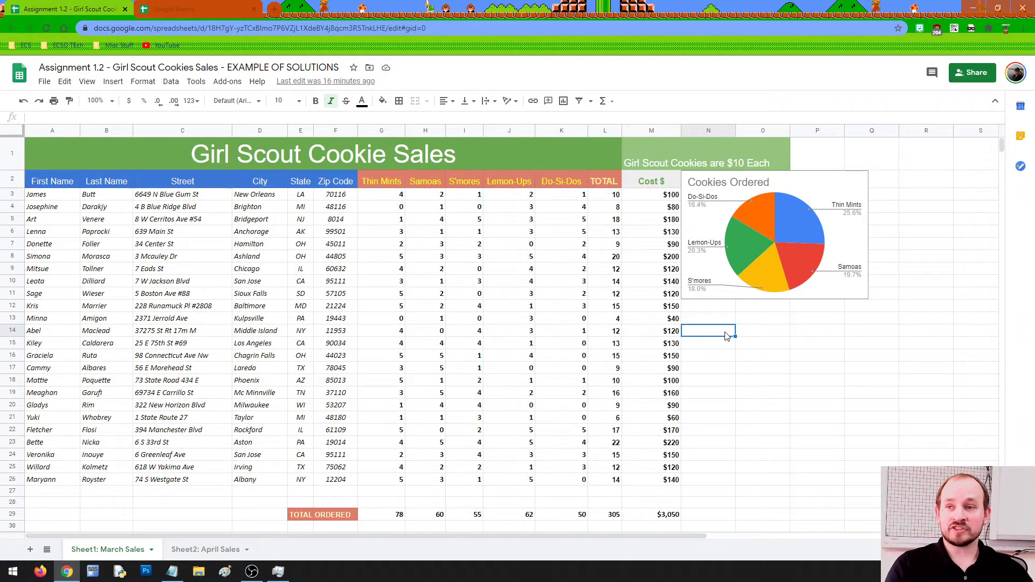
pyautogui.click(762, 330)
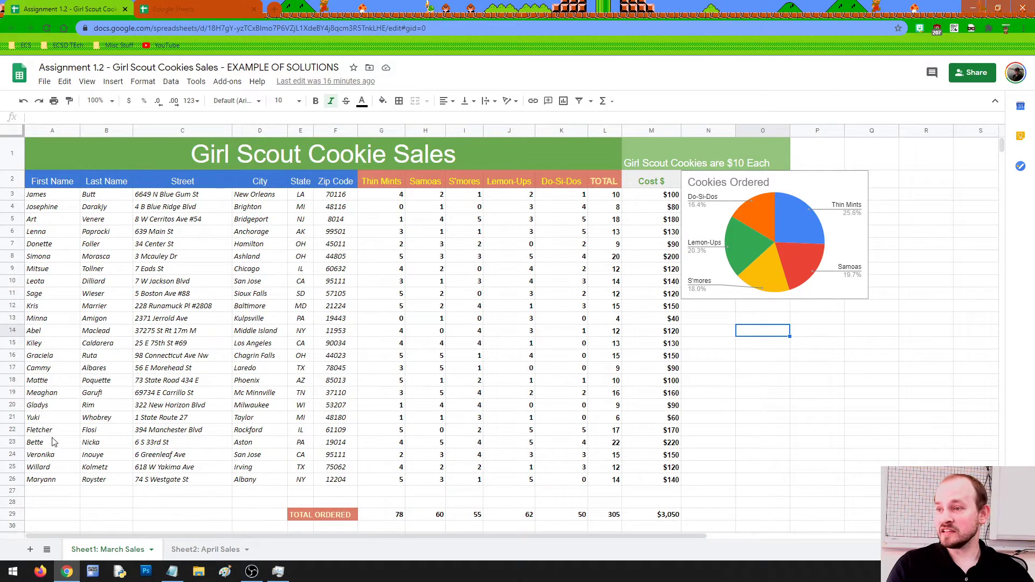
# Change the Thin Mints count in G3 to 2
pyautogui.click(59, 197)
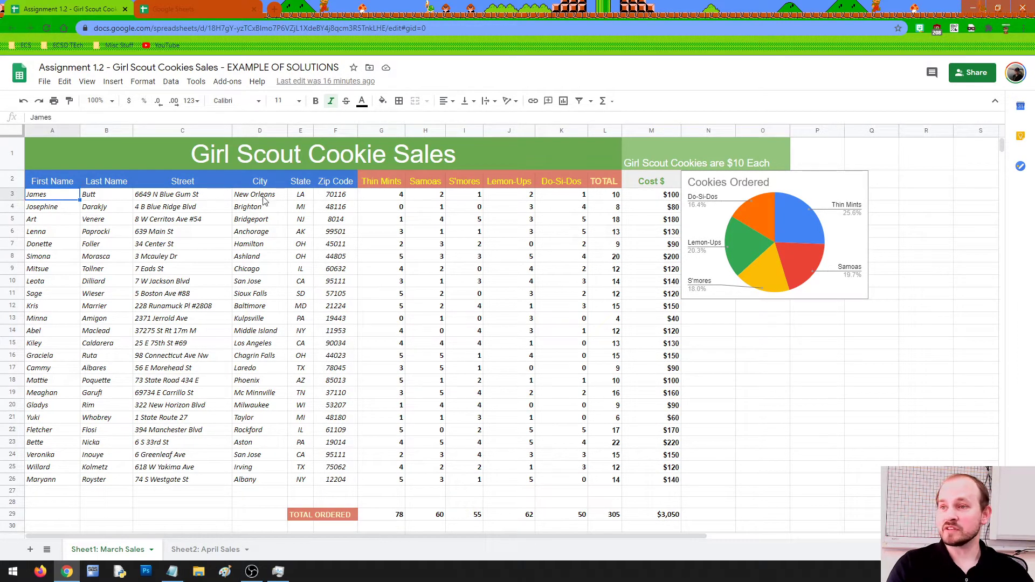
pyautogui.click(402, 196)
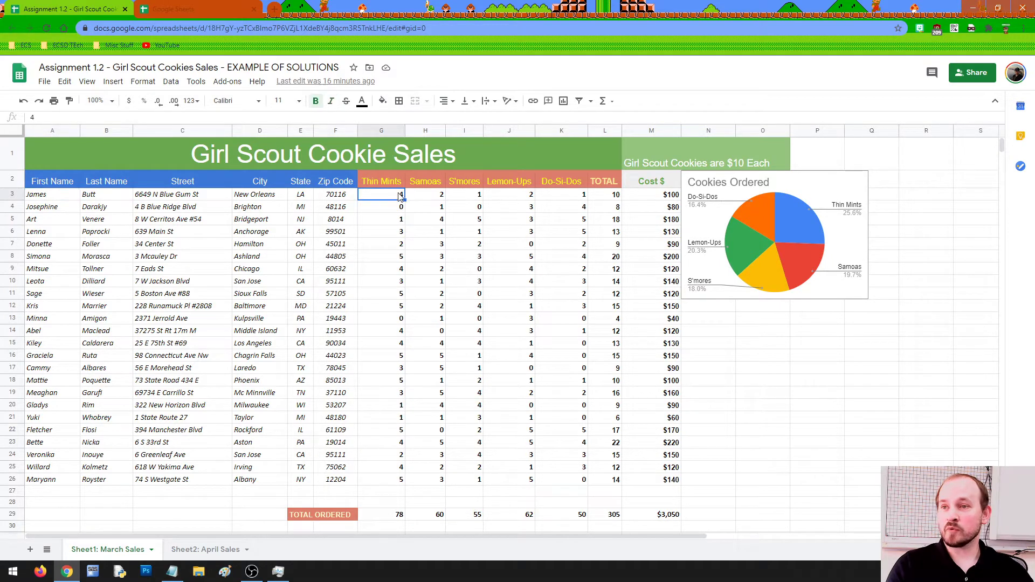
pyautogui.click(435, 195)
pyautogui.click(464, 197)
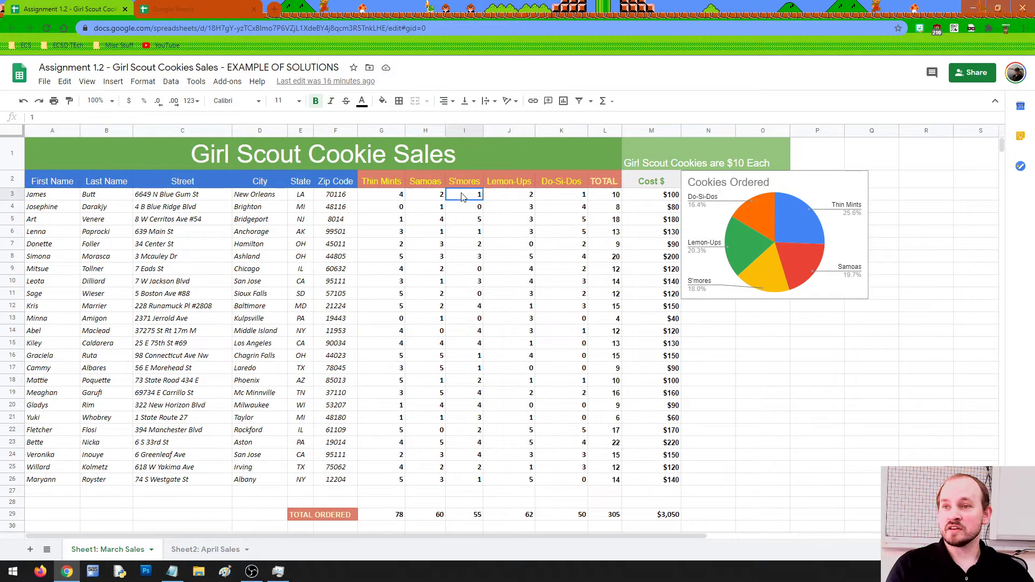
pyautogui.click(527, 197)
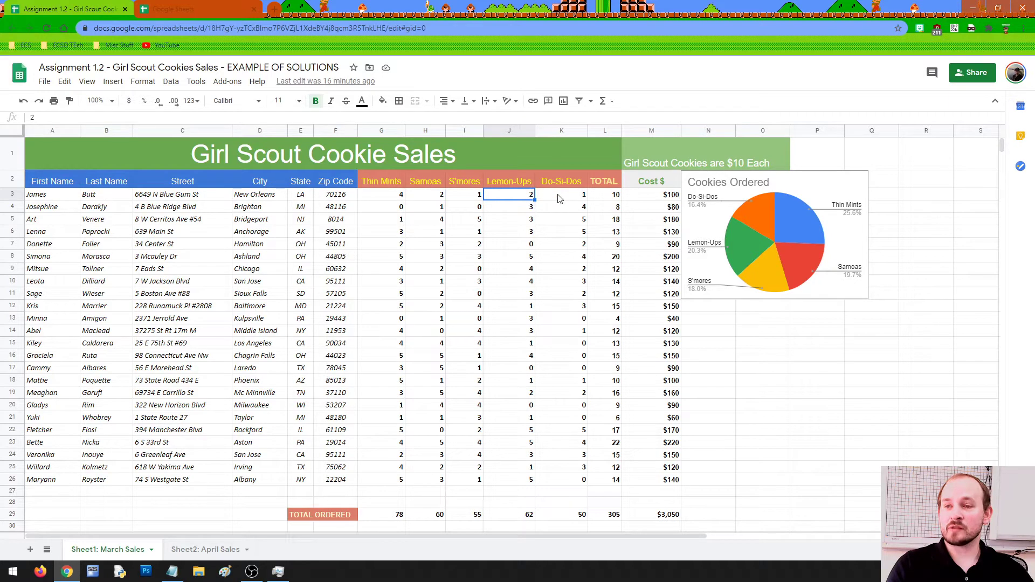
pyautogui.click(558, 199)
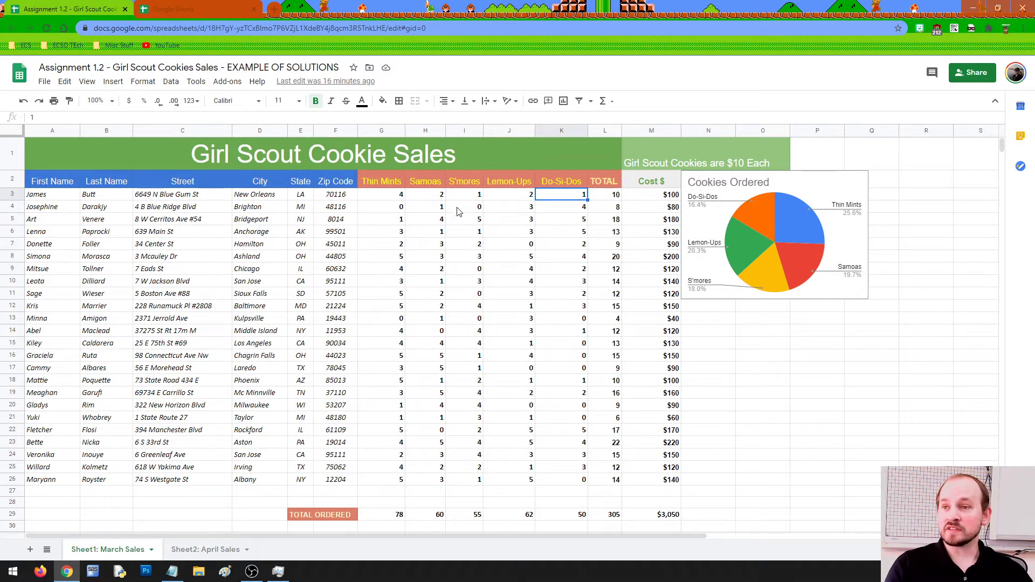
pyautogui.click(398, 198)
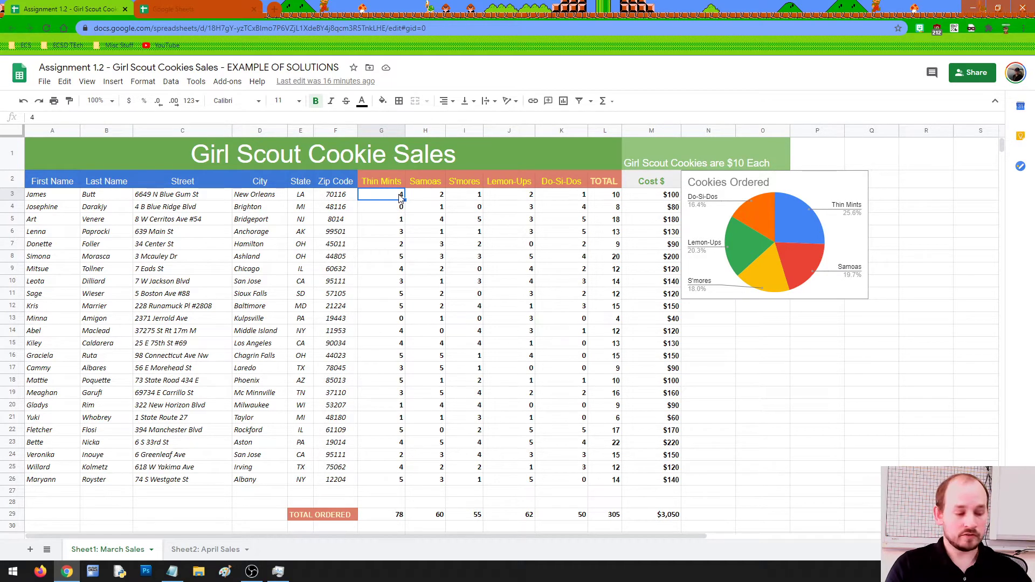
pyautogui.write('2')
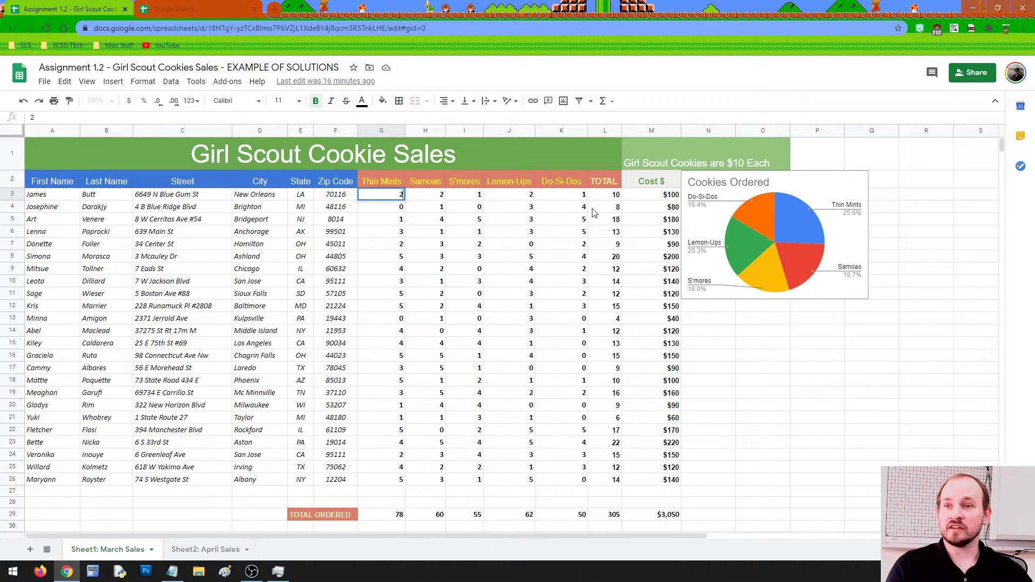
pyautogui.press('Return')
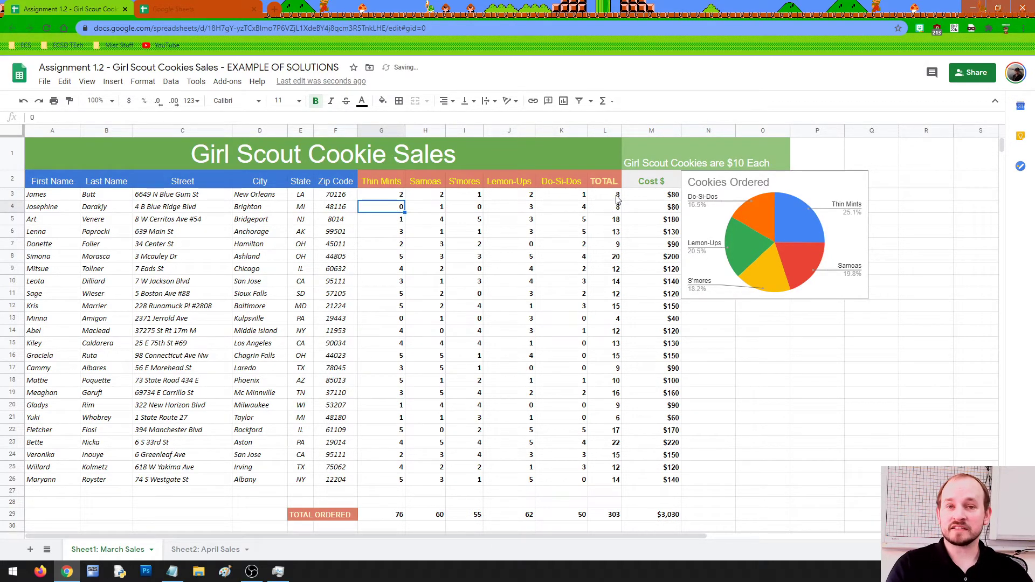
# Check the TOTAL and cookie count columns, then restore the Thin Mints count in G3 to 4
pyautogui.click(618, 195)
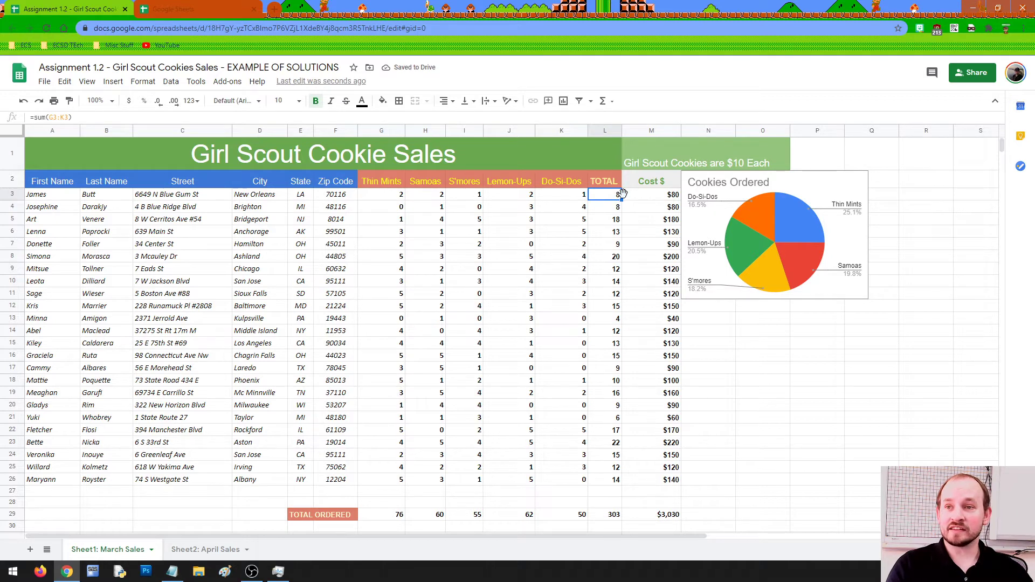
pyautogui.moveTo(609, 200); pyautogui.dragTo(603, 482)
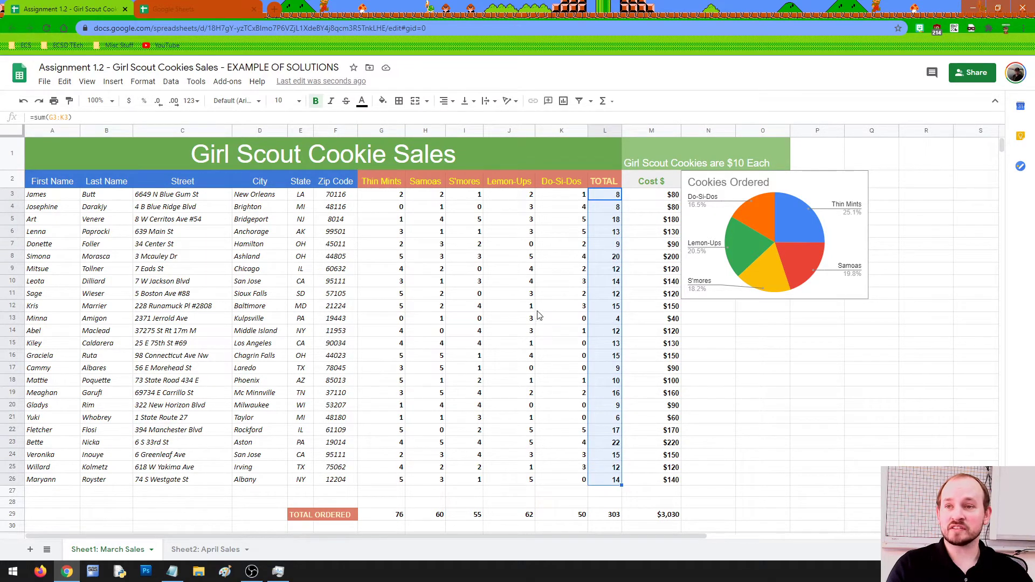
pyautogui.moveTo(558, 196); pyautogui.dragTo(385, 487)
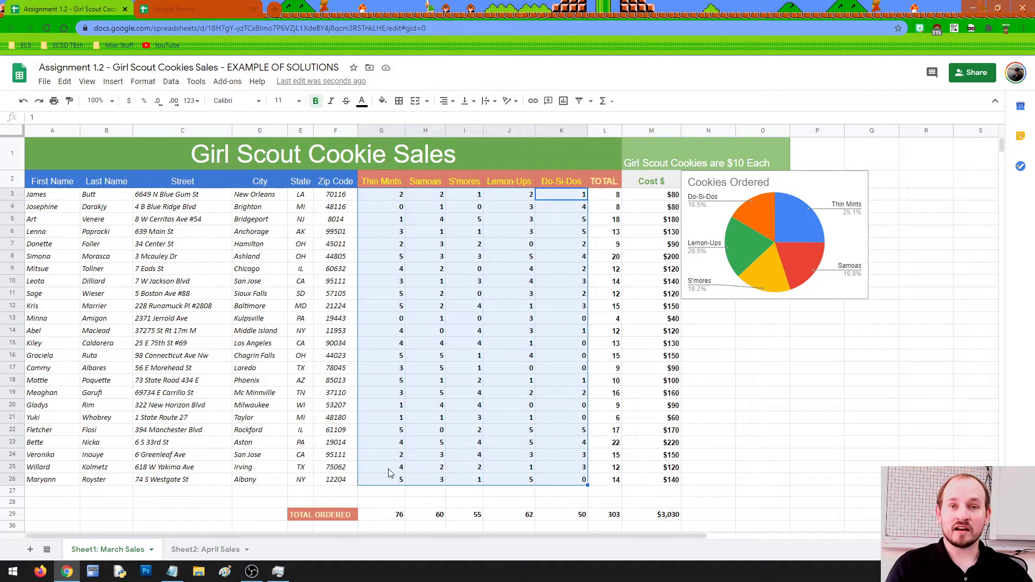
pyautogui.click(413, 428)
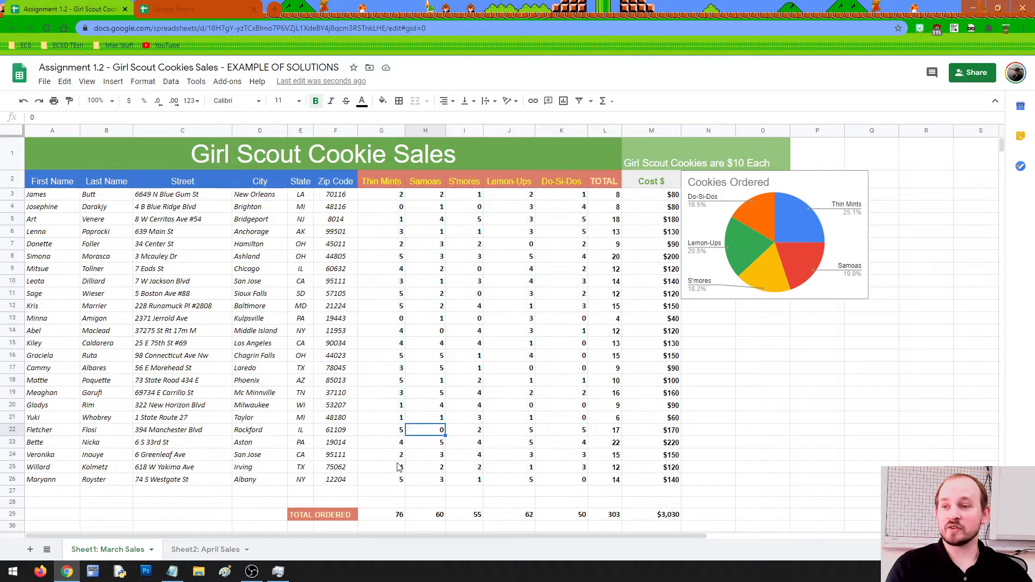
pyautogui.click(392, 196)
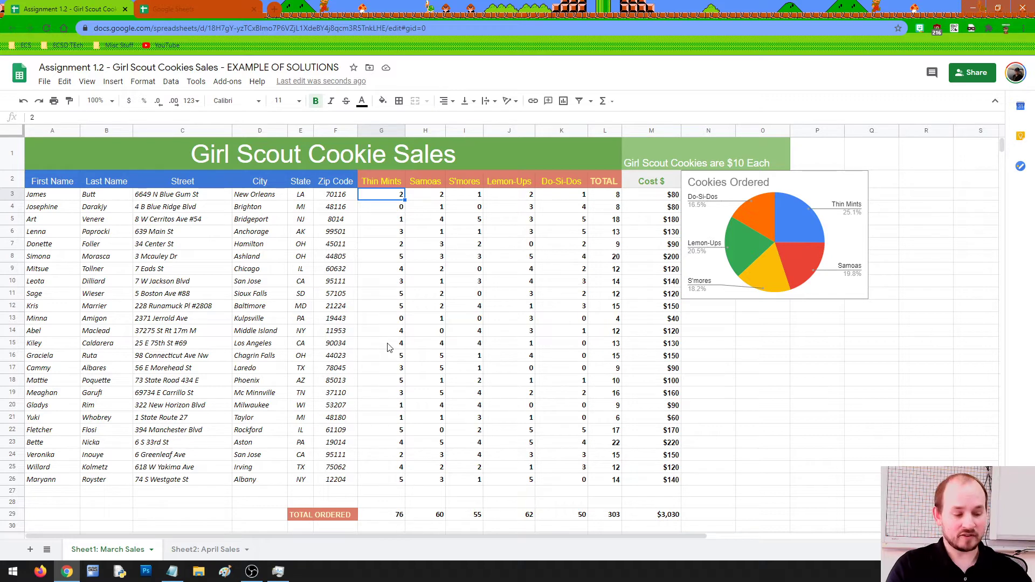
pyautogui.write('4')
pyautogui.press('Return')
# Inspect the Thin Mints column total, Cost $ column, L15 total and Cookies Ordered pie chart
pyautogui.click(400, 516)
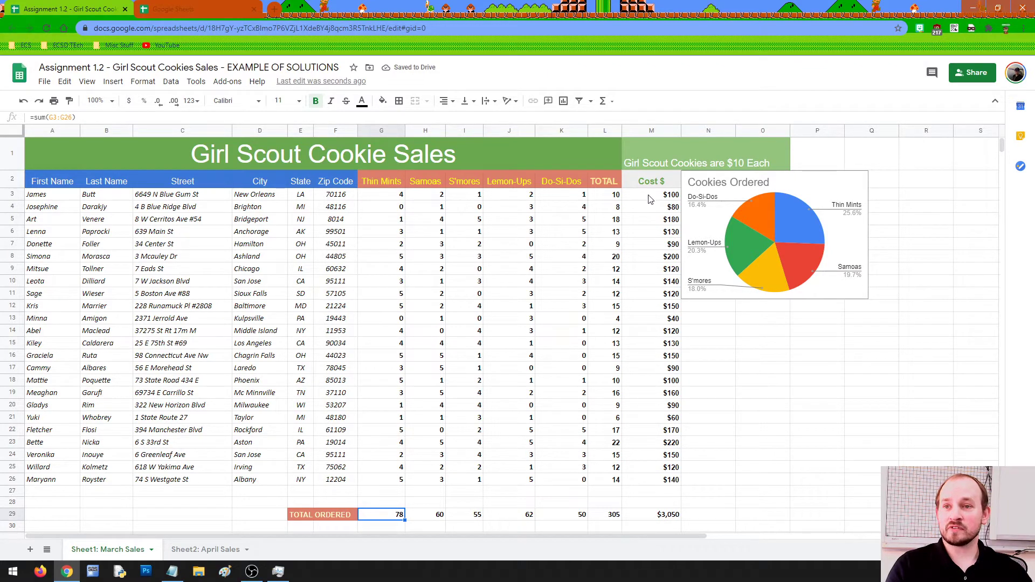
pyautogui.moveTo(647, 195); pyautogui.dragTo(603, 203)
pyautogui.click(605, 340)
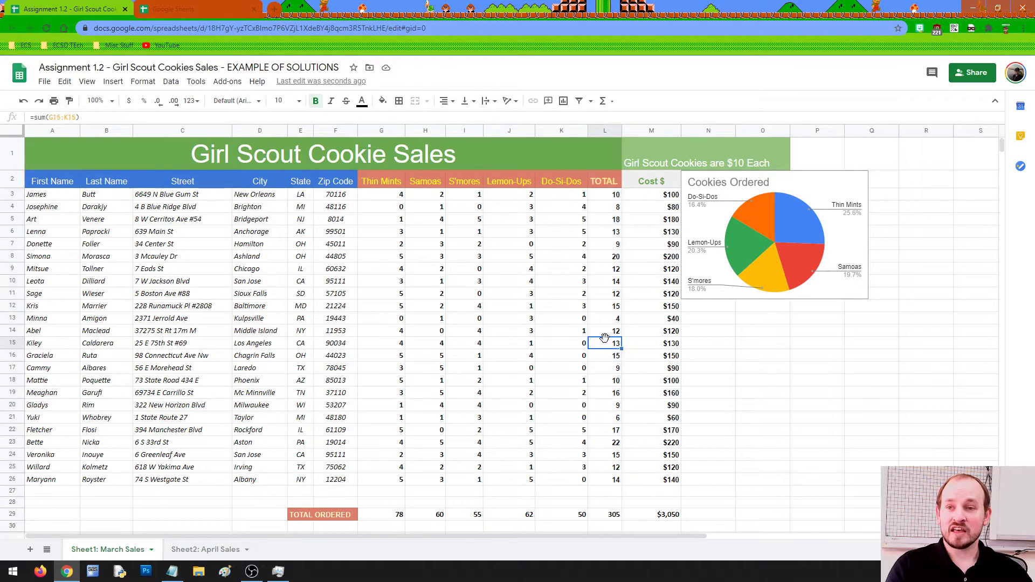
pyautogui.click(746, 245)
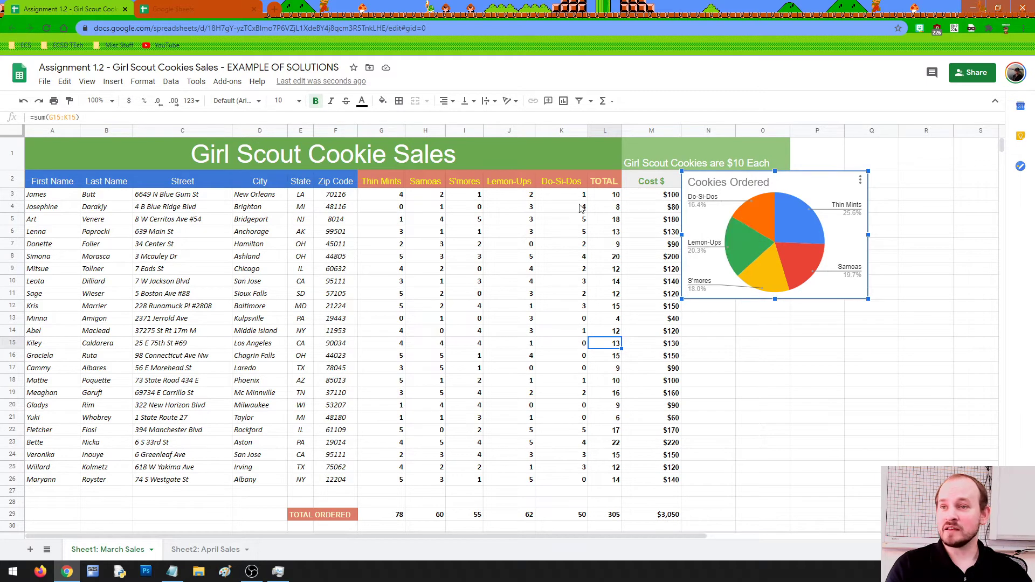
# Set the Lemon-Ups count in J3 to 200, then restore it to 2
pyautogui.click(531, 198)
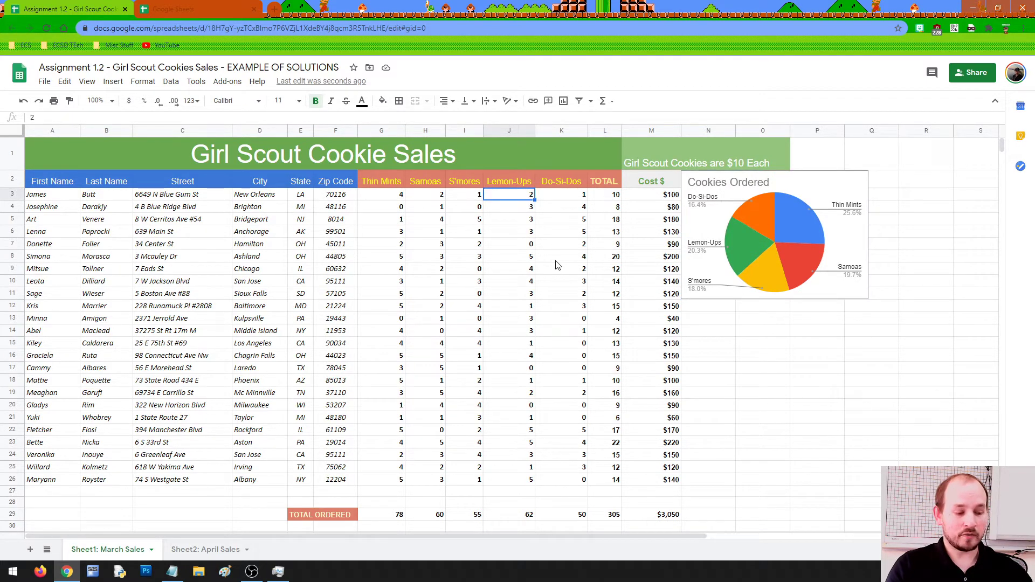
pyautogui.write('200')
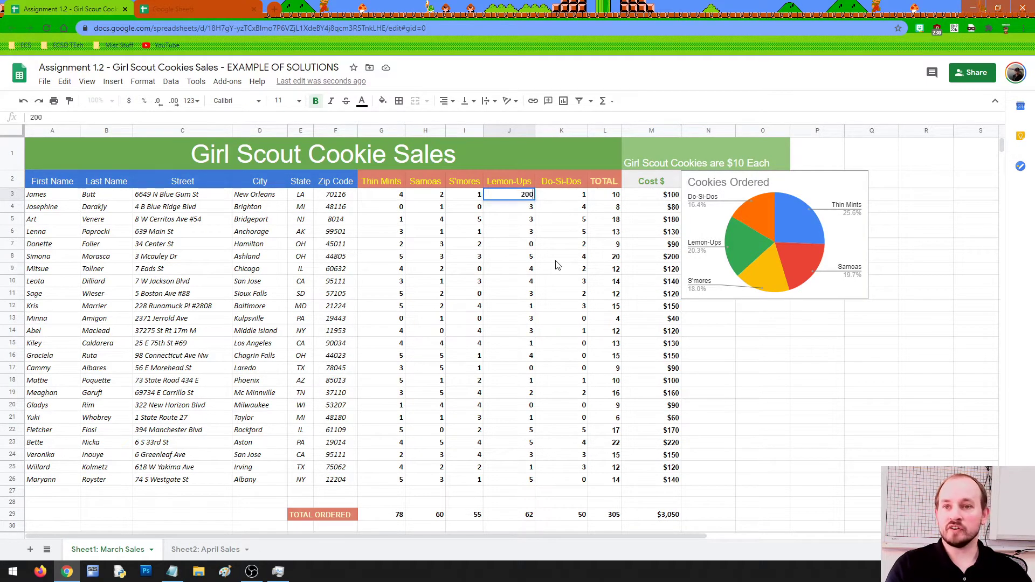
pyautogui.press('Return')
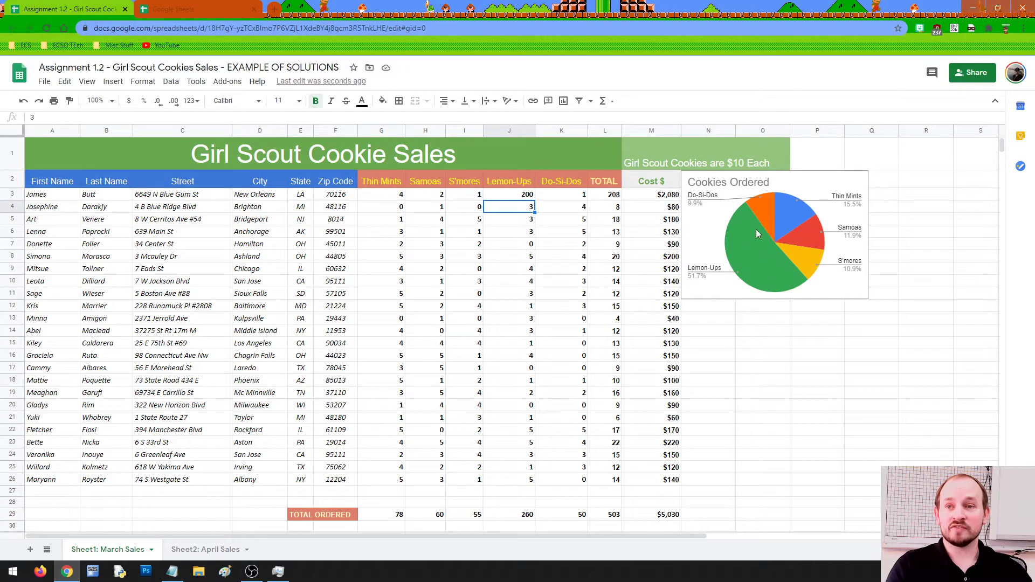
pyautogui.click(527, 197)
pyautogui.write('2')
pyautogui.press('Return')
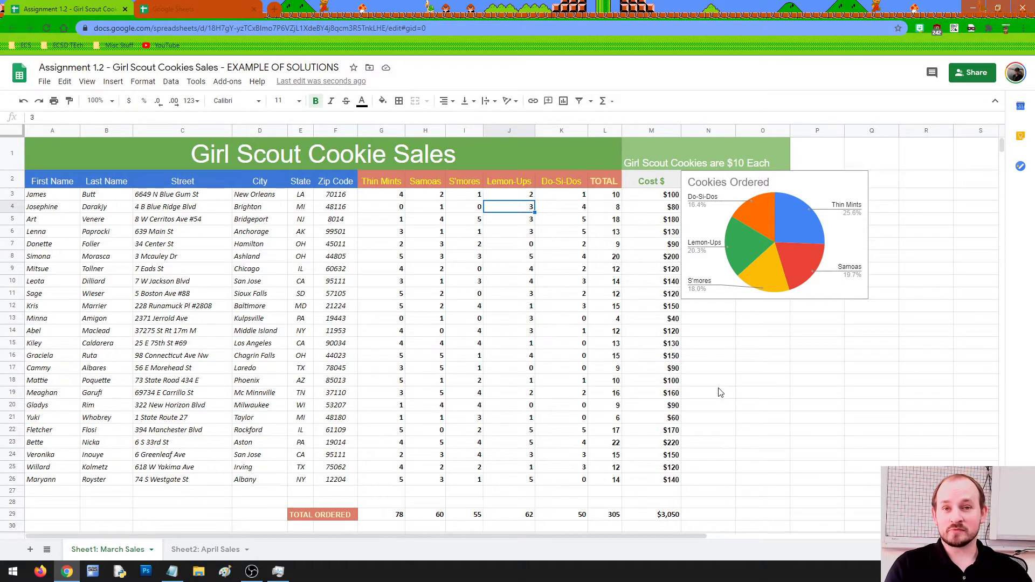
# Select the whole sheet, the merged title cell and the M9 cost formula, then empty cells O14:P15
pyautogui.click(19, 133)
pyautogui.click(160, 148)
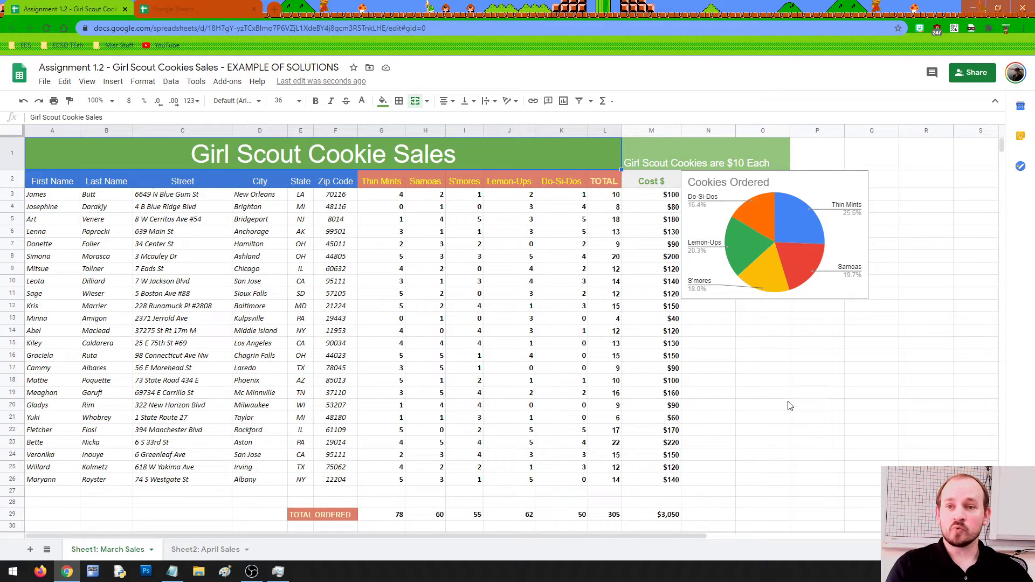
pyautogui.click(643, 270)
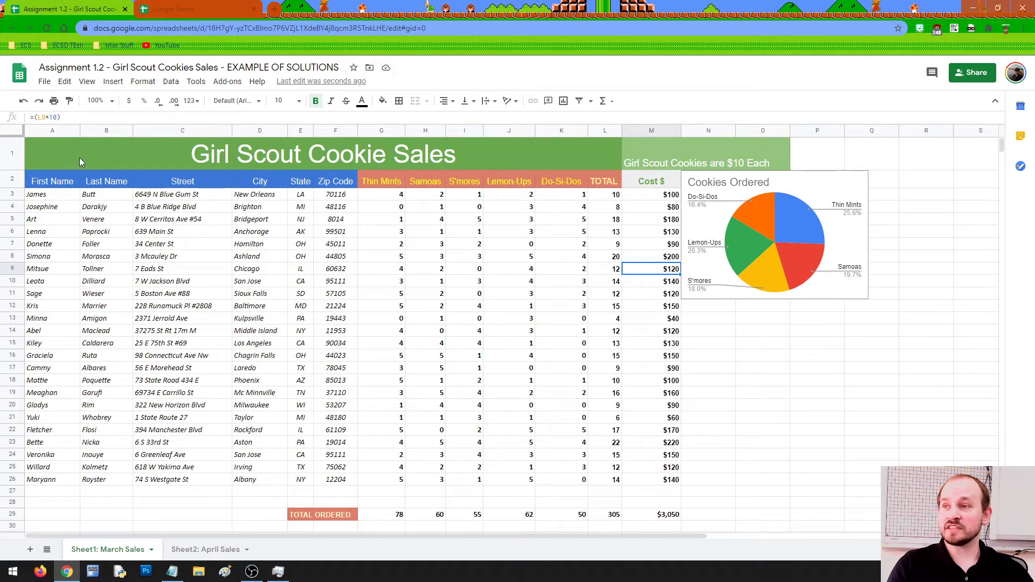
pyautogui.moveTo(80, 157); pyautogui.dragTo(582, 482)
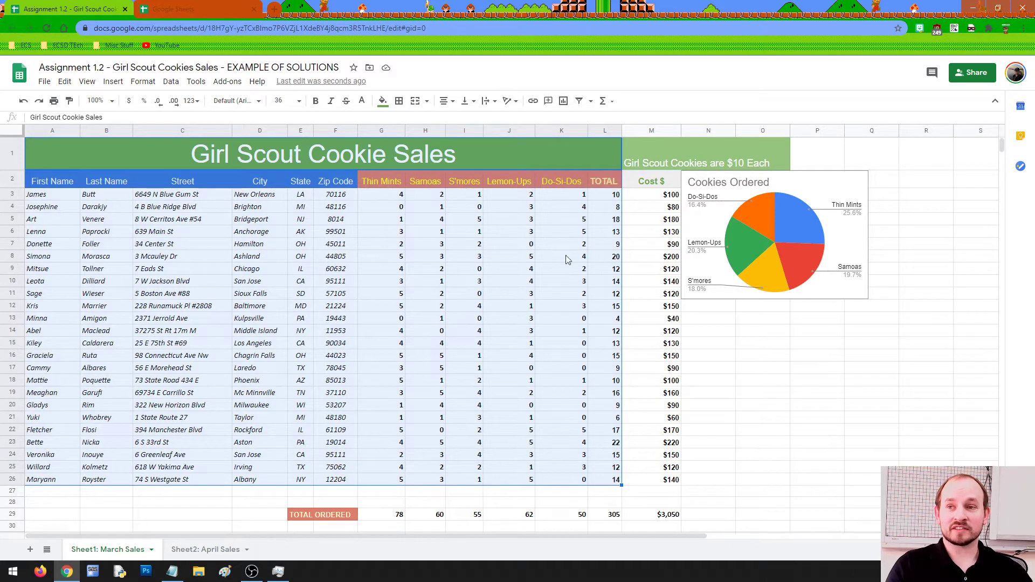
pyautogui.click(445, 161)
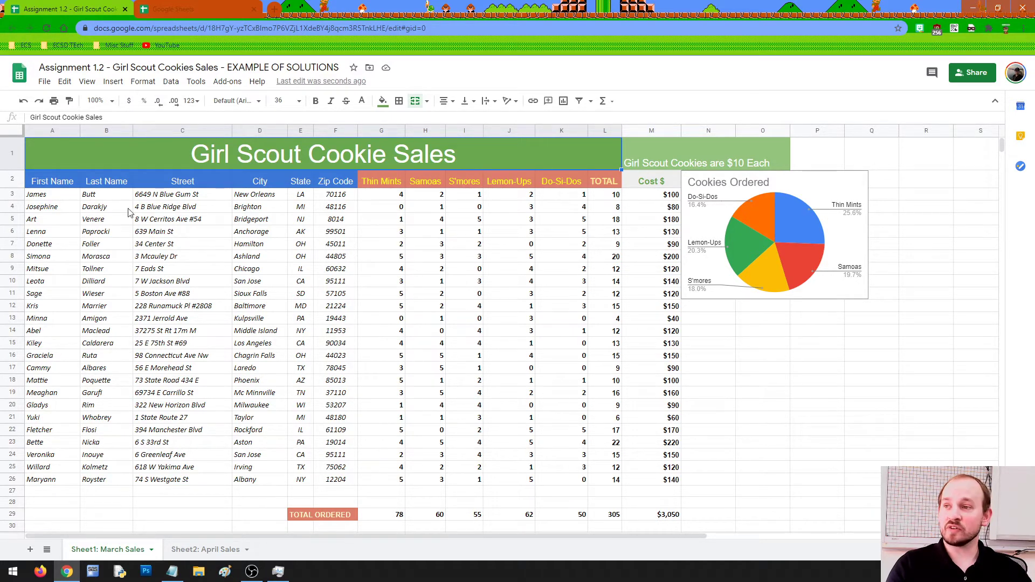
pyautogui.click(783, 419)
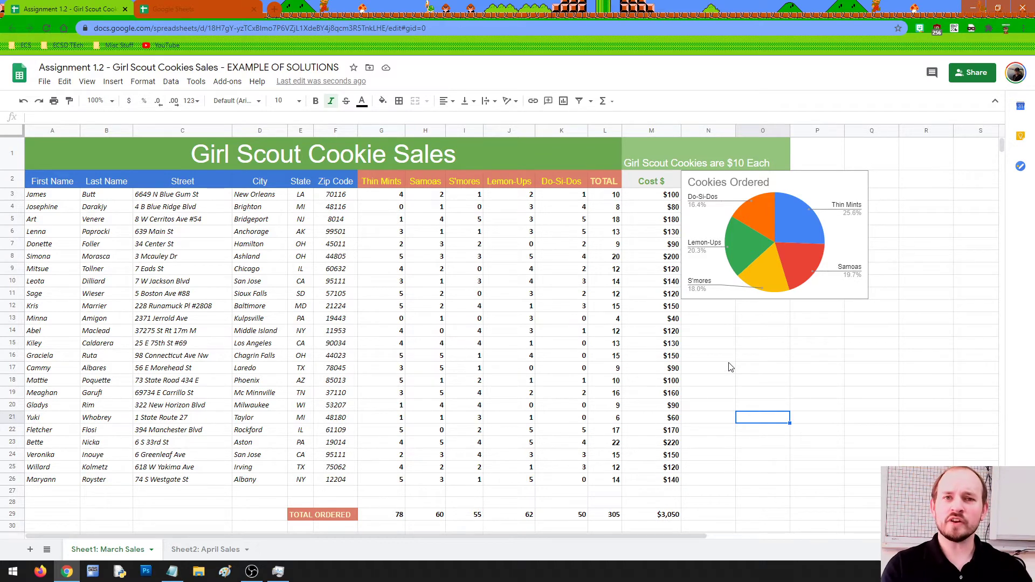
pyautogui.moveTo(746, 333); pyautogui.dragTo(799, 351)
pyautogui.click(805, 351)
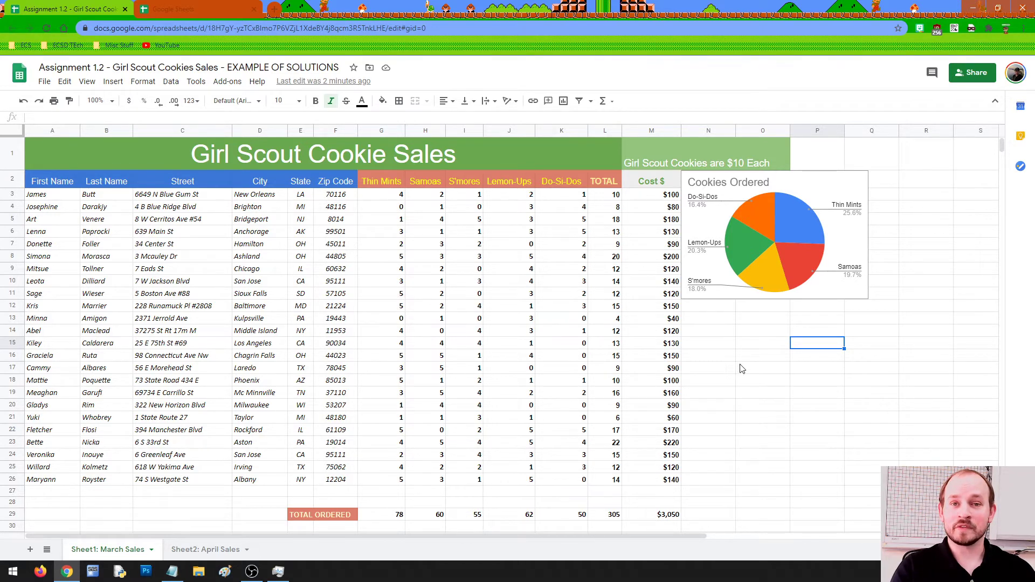
# Go to sheets.google.com in the Google Sheets browser tab
pyautogui.click(172, 11)
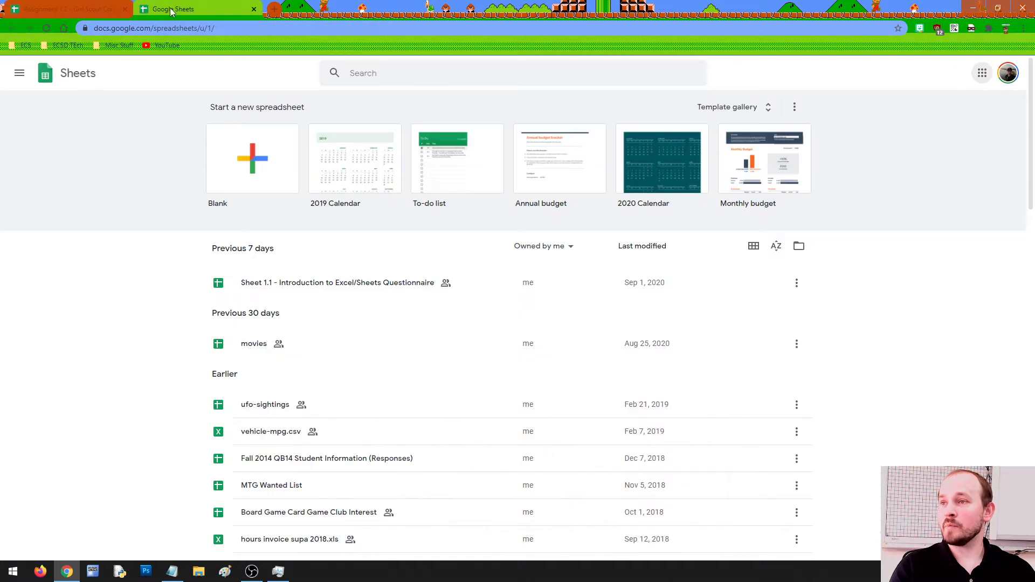
pyautogui.click(147, 27)
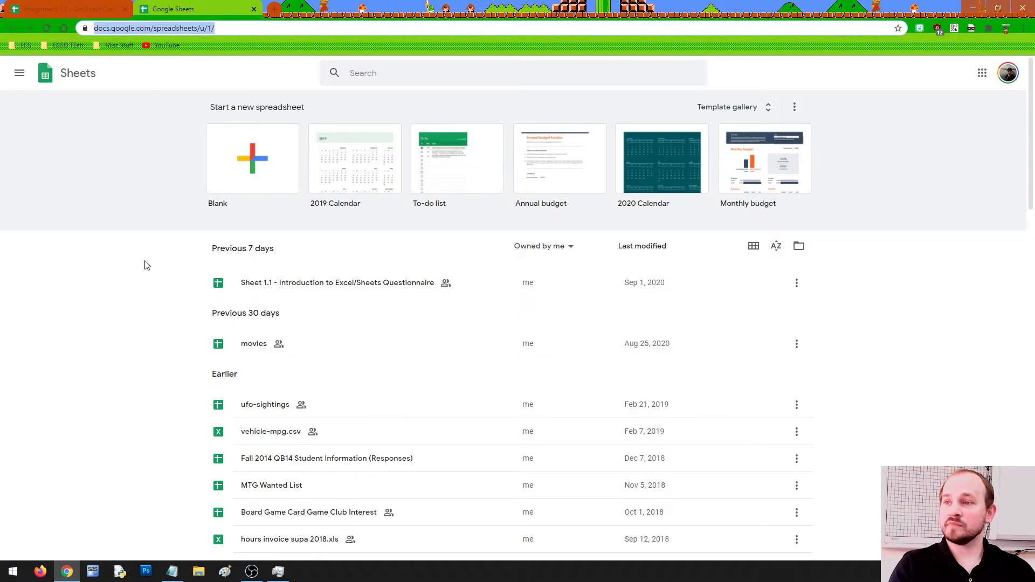
pyautogui.write('sheets.google.com')
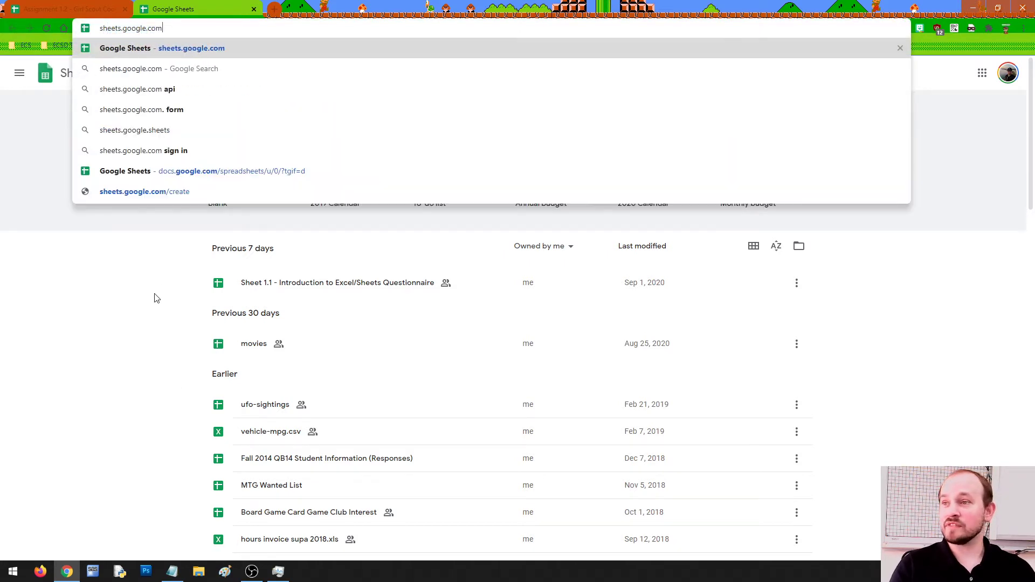
pyautogui.press('Return')
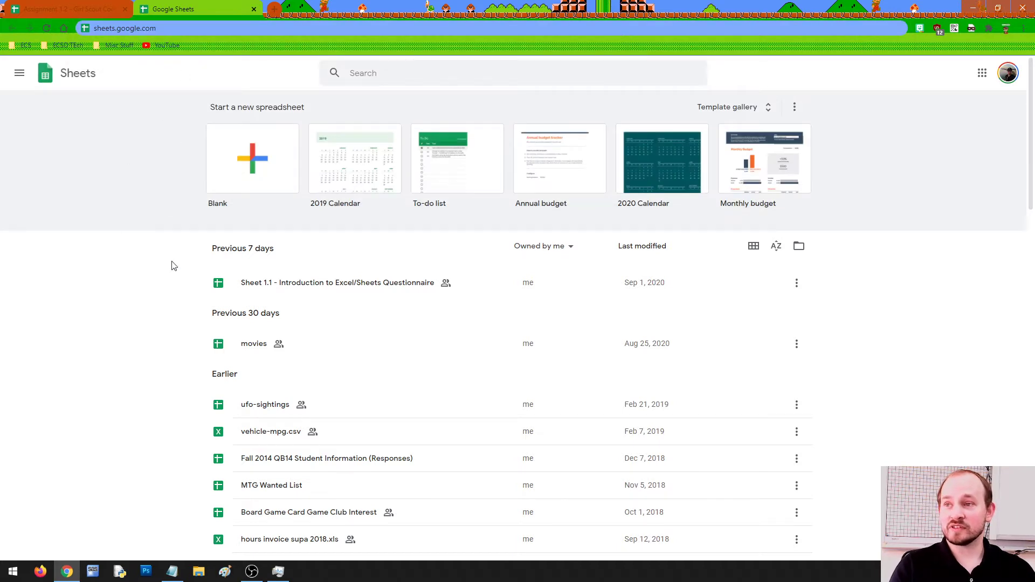
# Open the Google apps grid, scroll through it, and close it
pyautogui.click(980, 80)
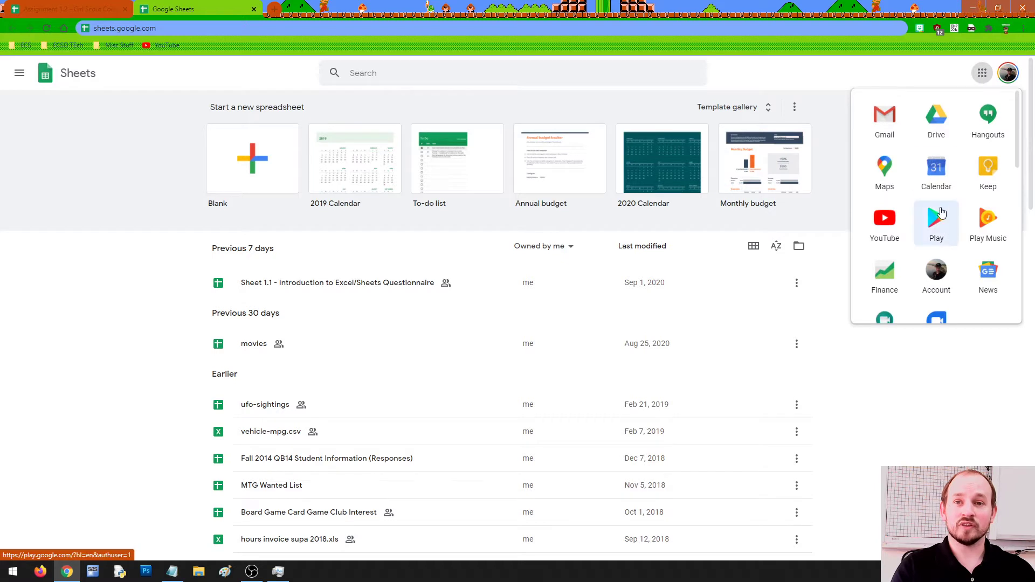
pyautogui.scroll(-6, 939, 215)
pyautogui.scroll(-1, 941, 214)
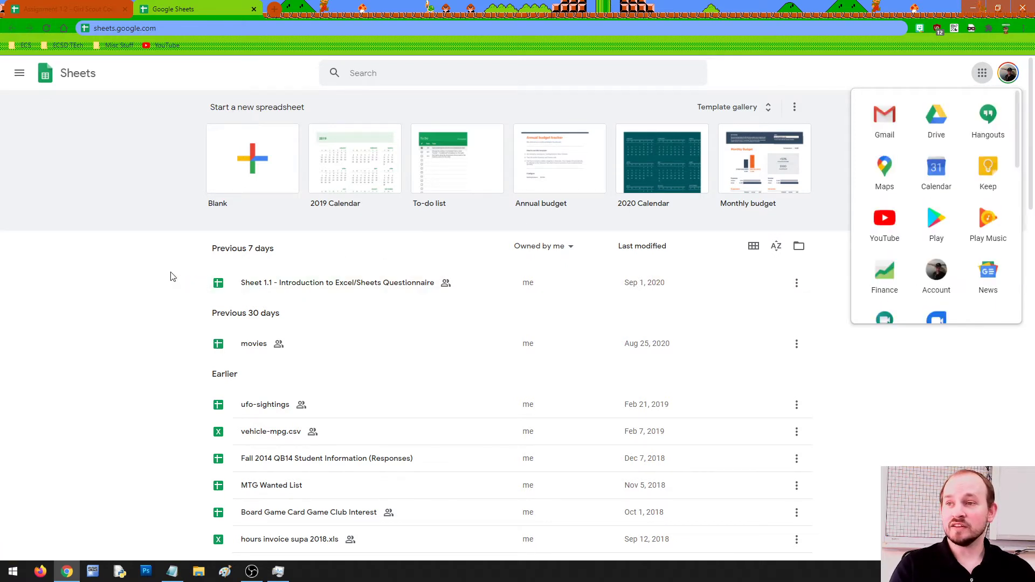
pyautogui.click(987, 74)
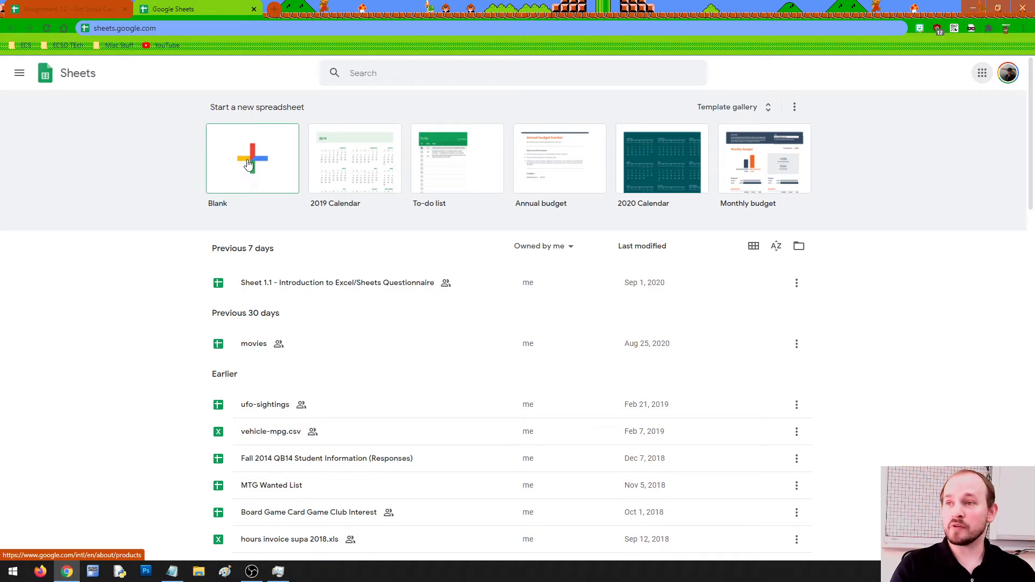
# Start a blank spreadsheet from the templates and set its zoom to 200%
pyautogui.click(247, 162)
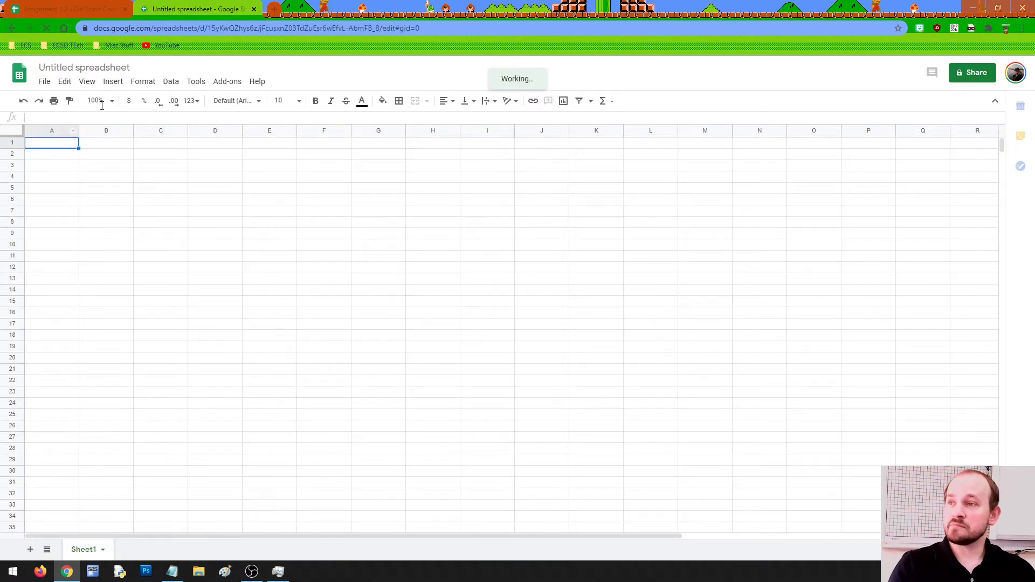
pyautogui.click(111, 103)
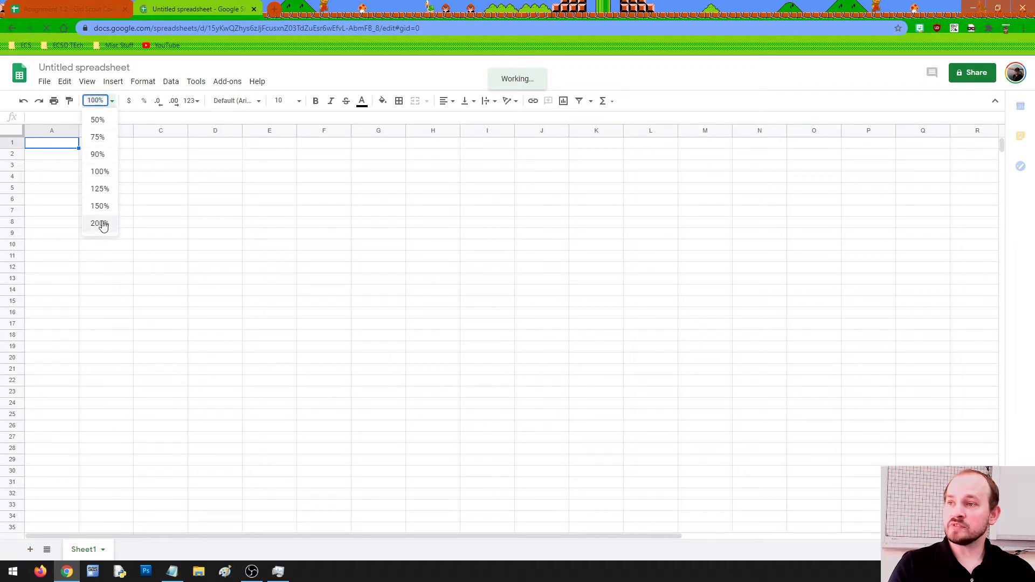
pyautogui.click(103, 225)
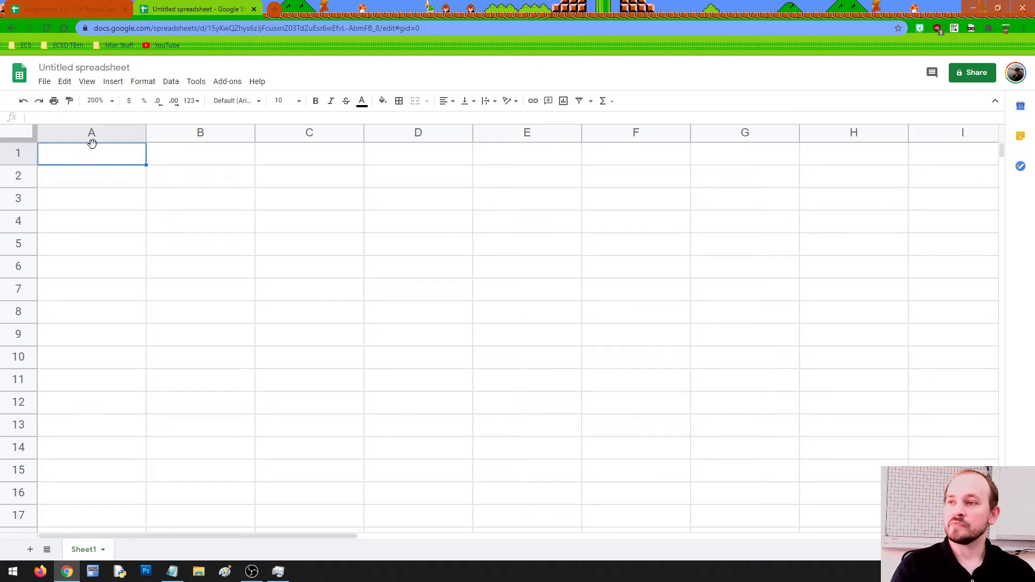
pyautogui.click(106, 176)
pyautogui.click(186, 177)
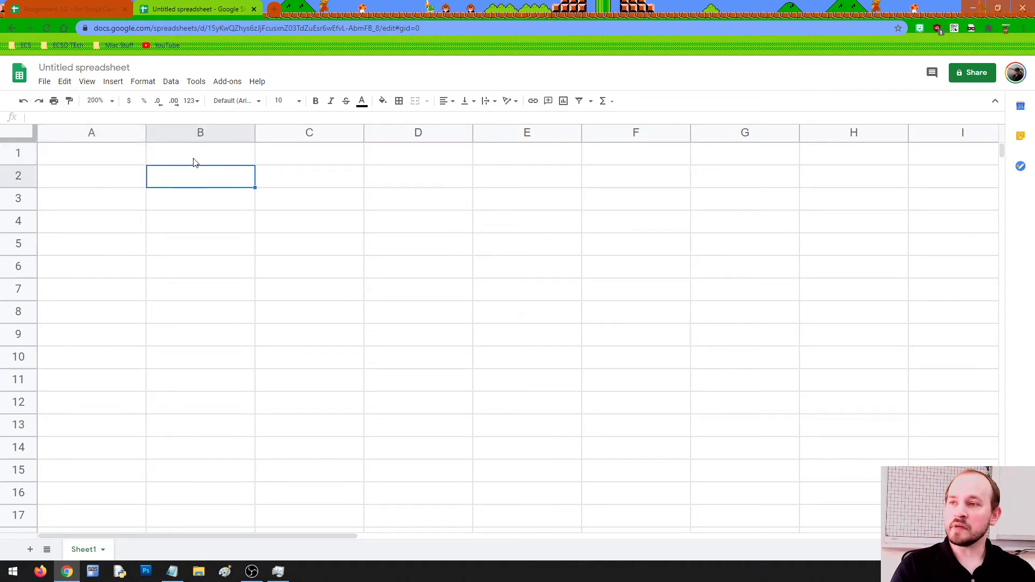
pyautogui.click(263, 157)
pyautogui.click(308, 185)
pyautogui.click(408, 187)
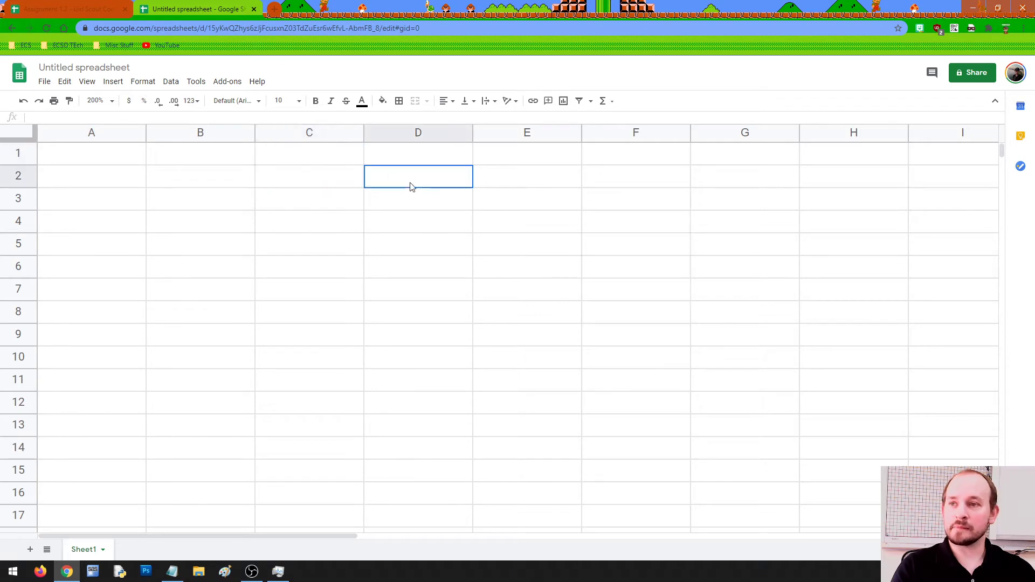
pyautogui.click(408, 162)
pyautogui.click(131, 157)
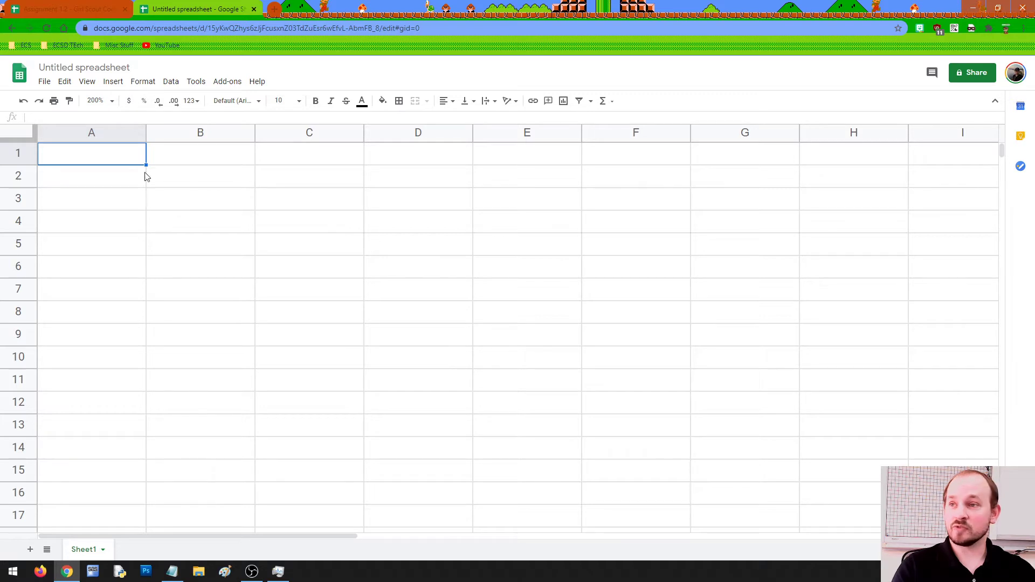
pyautogui.click(154, 177)
pyautogui.click(186, 163)
pyautogui.click(268, 182)
pyautogui.click(302, 162)
pyautogui.click(380, 162)
pyautogui.click(384, 178)
pyautogui.click(106, 160)
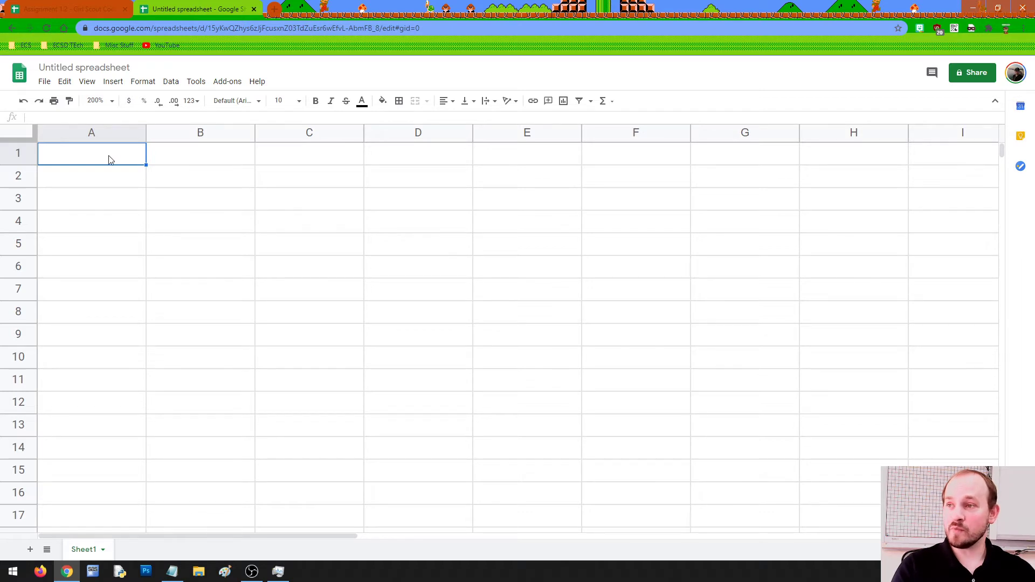
pyautogui.click(99, 184)
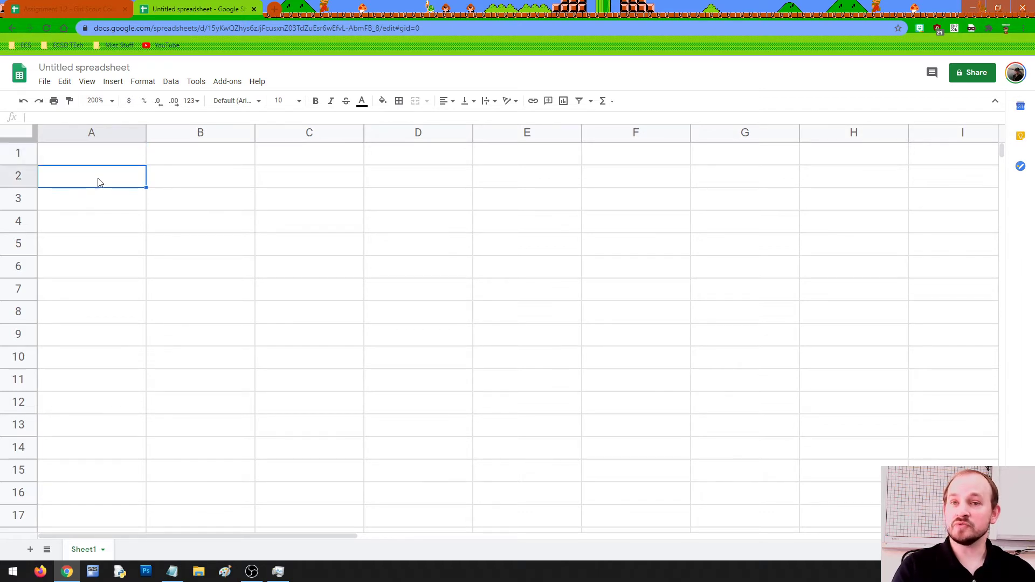
pyautogui.click(99, 200)
pyautogui.click(99, 227)
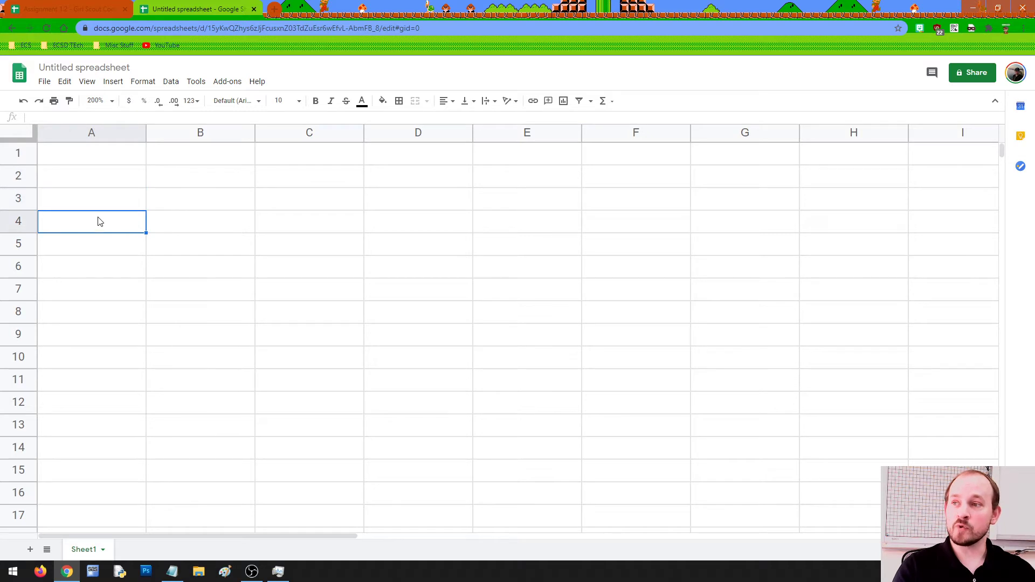
pyautogui.click(87, 357)
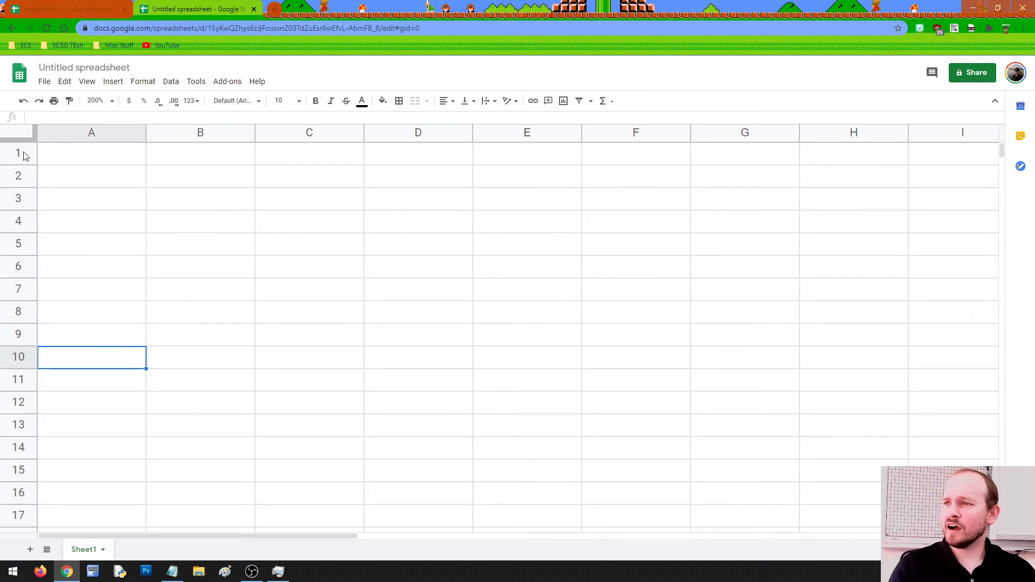
pyautogui.click(205, 134)
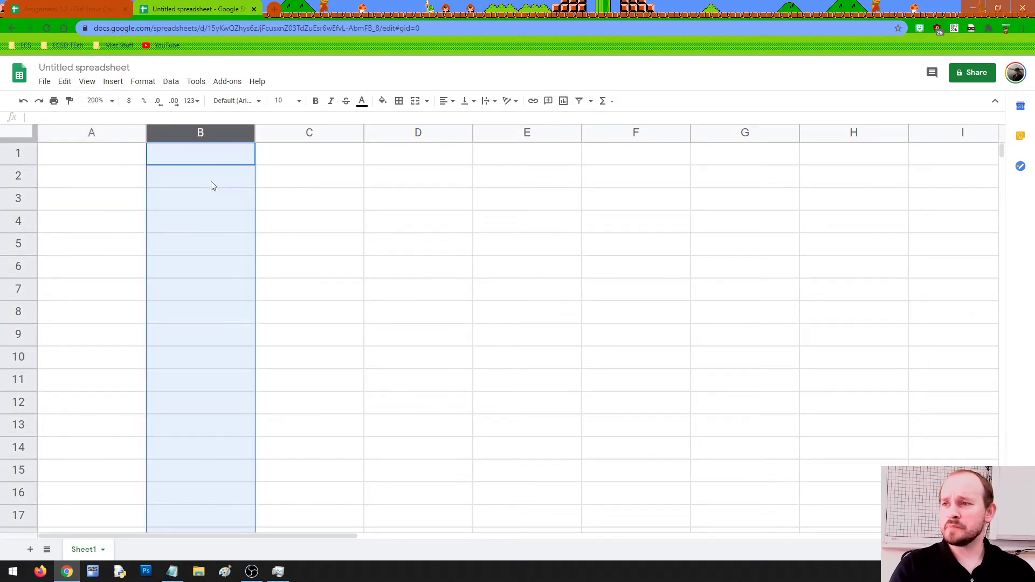
pyautogui.click(201, 231)
pyautogui.click(198, 246)
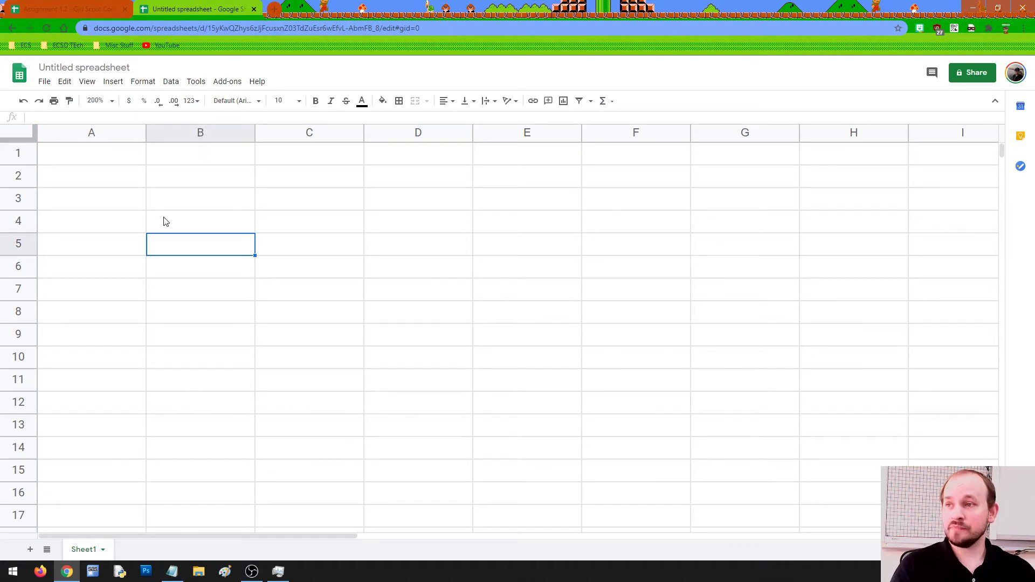
pyautogui.click(130, 156)
pyautogui.click(155, 172)
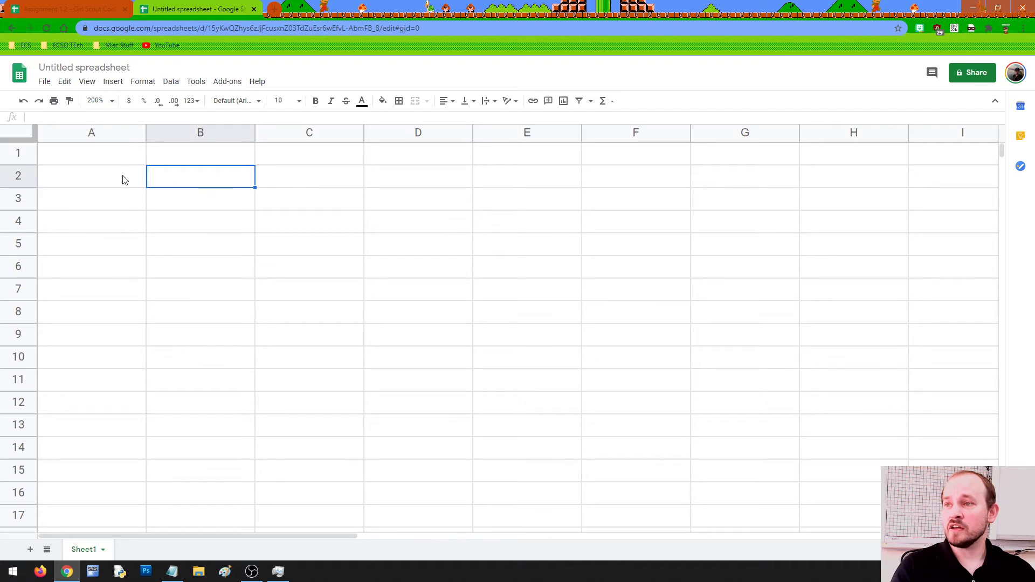
pyautogui.click(125, 177)
pyautogui.click(196, 163)
pyautogui.click(178, 203)
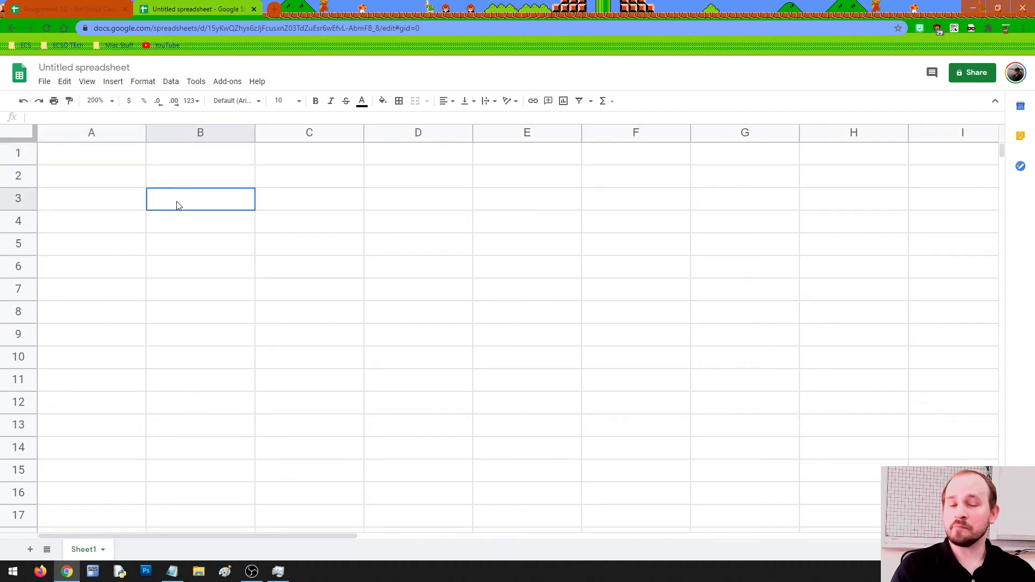
pyautogui.click(265, 218)
pyautogui.click(286, 206)
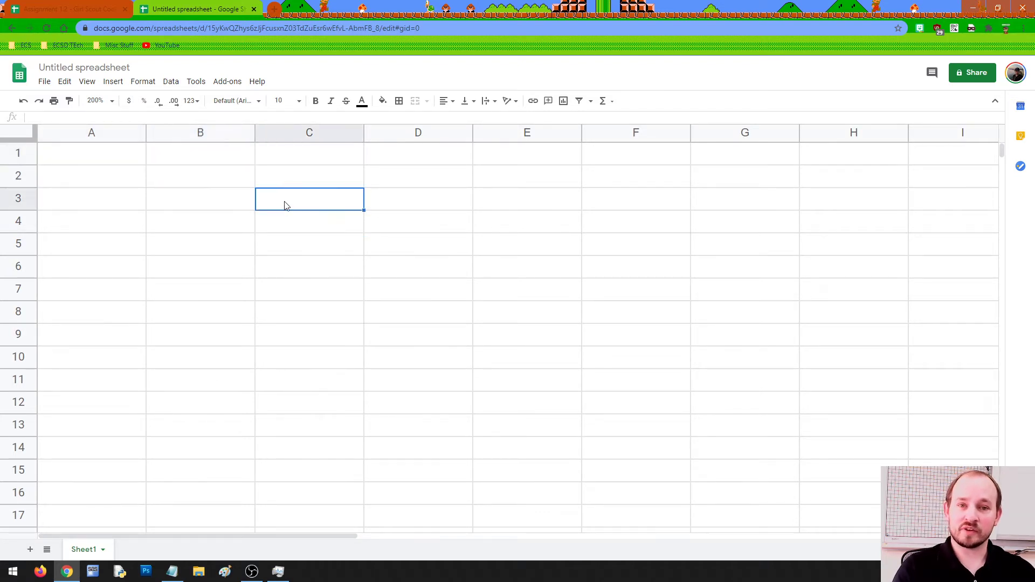
pyautogui.click(138, 158)
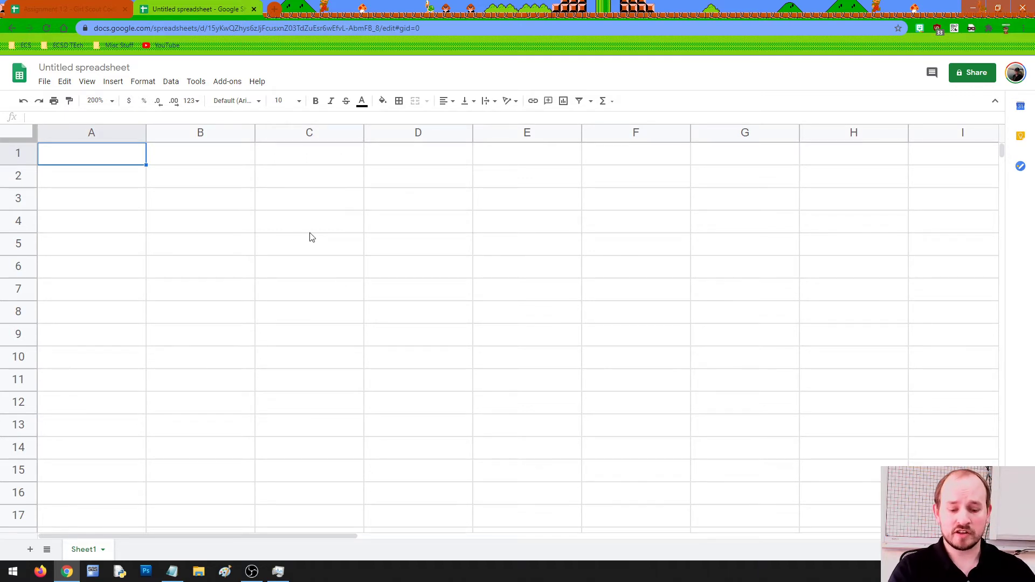
# Enter the presenter's name in A1 and Teaches in A2, fixing the Teachers typo
pyautogui.write('Brian')
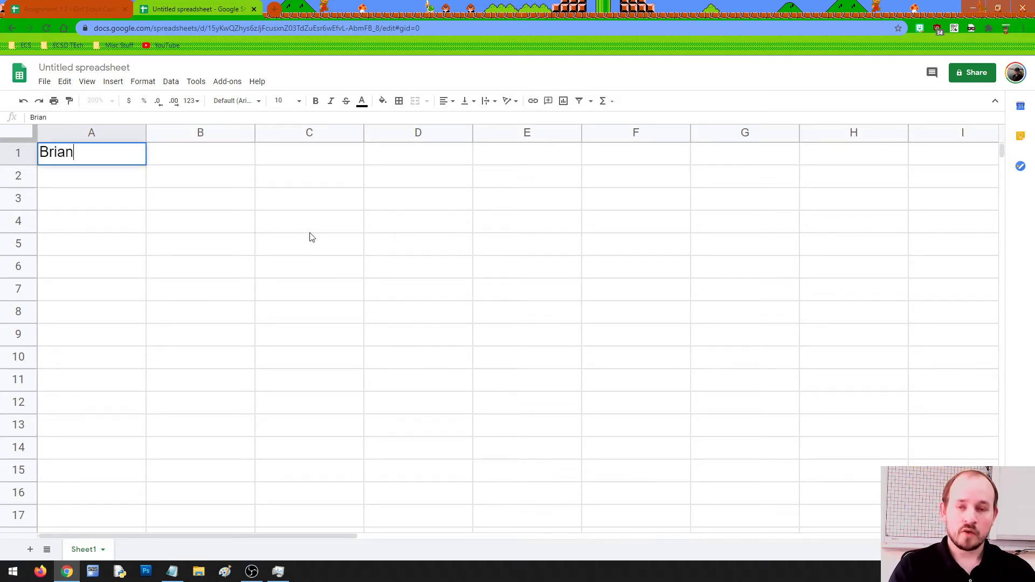
pyautogui.press('Return')
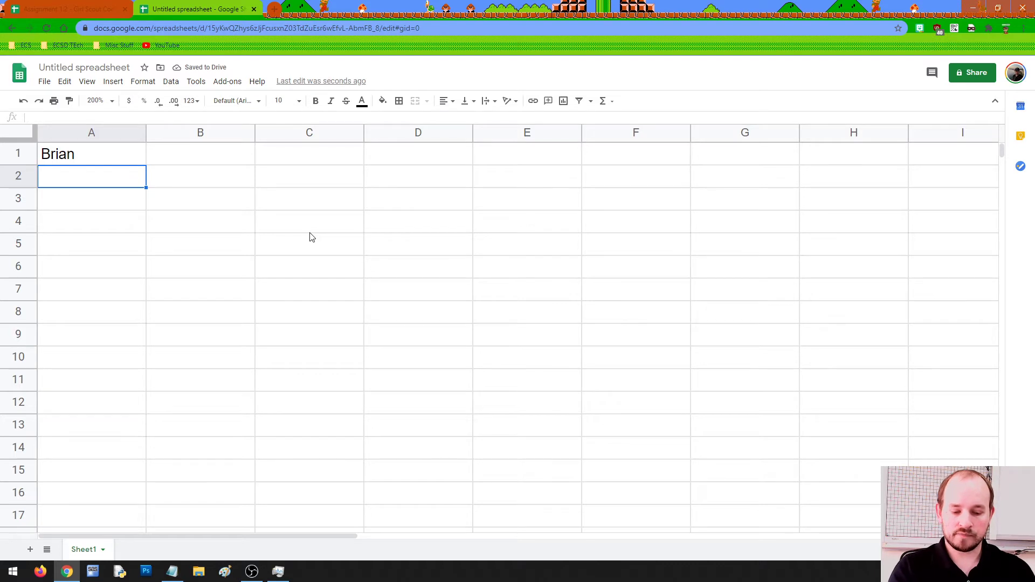
pyautogui.write('Teachers')
pyautogui.press('BackSpace')
pyautogui.press('BackSpace')
pyautogui.write('s')
pyautogui.press('Return')
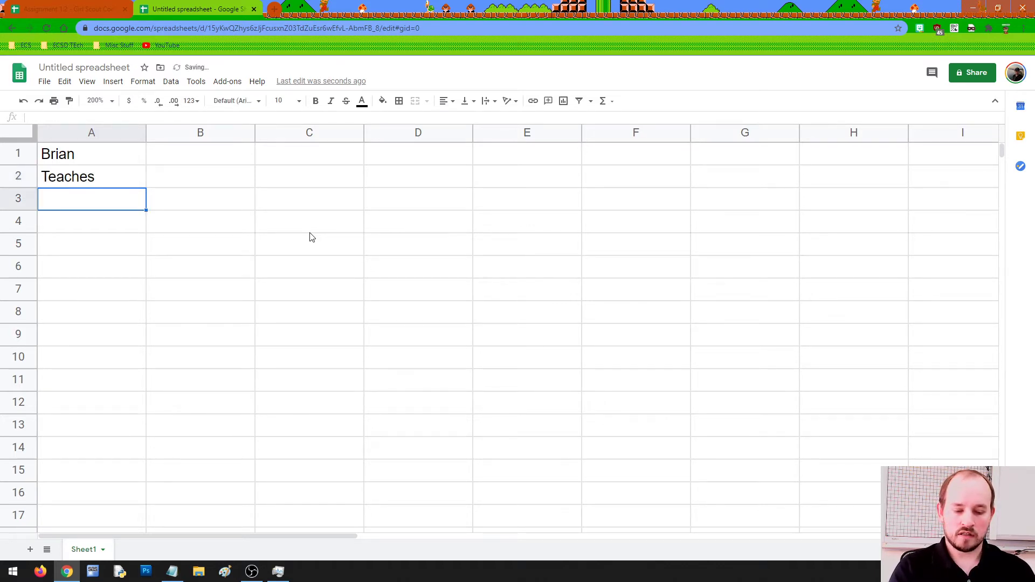
# Enter Spreadsheets in A3, correcting the misspellings
pyautogui.write('Spreadsheets')
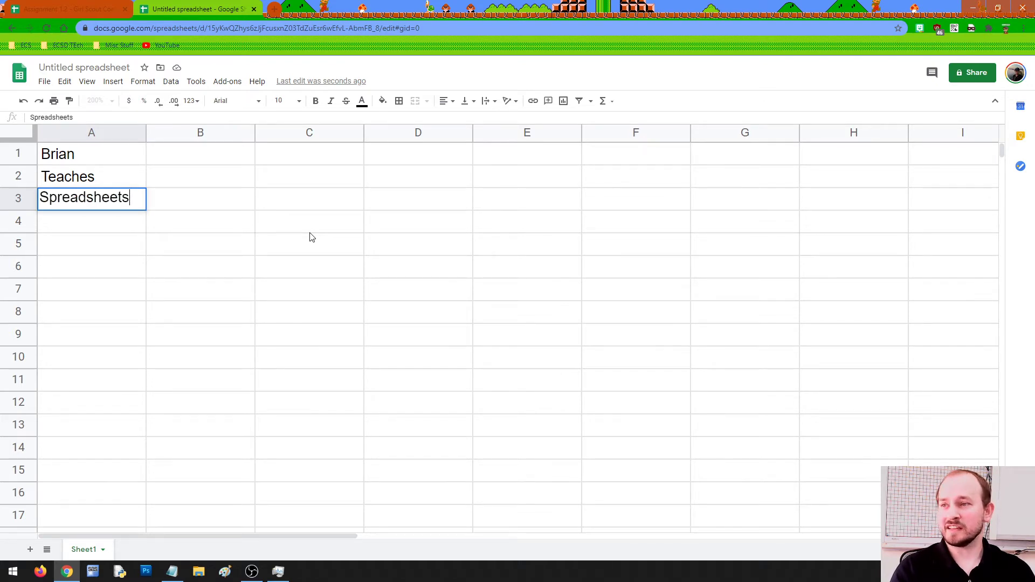
pyautogui.press('Return')
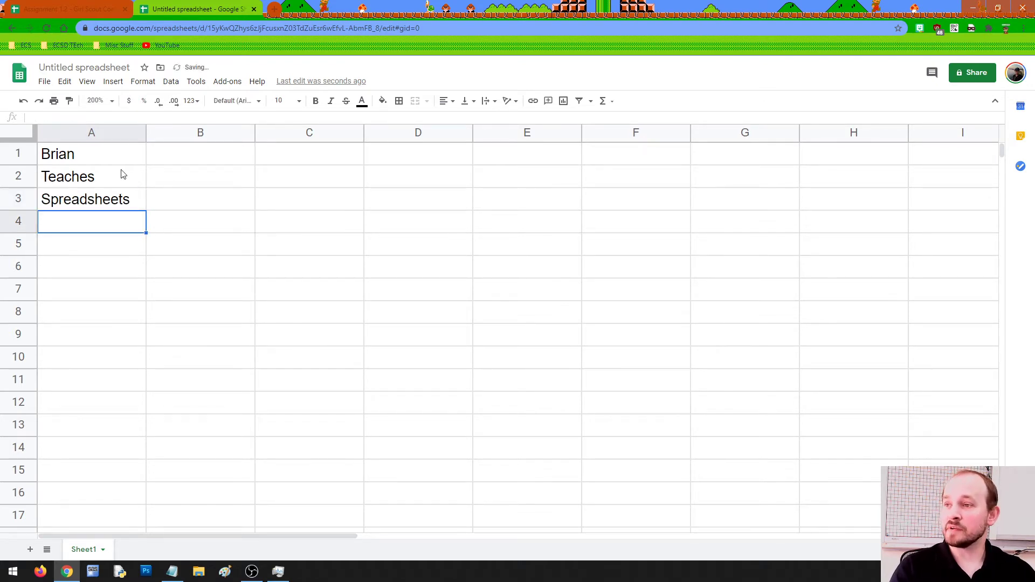
pyautogui.press('Up')
pyautogui.press('Up')
pyautogui.press('Up')
pyautogui.press('Down')
pyautogui.press('Down')
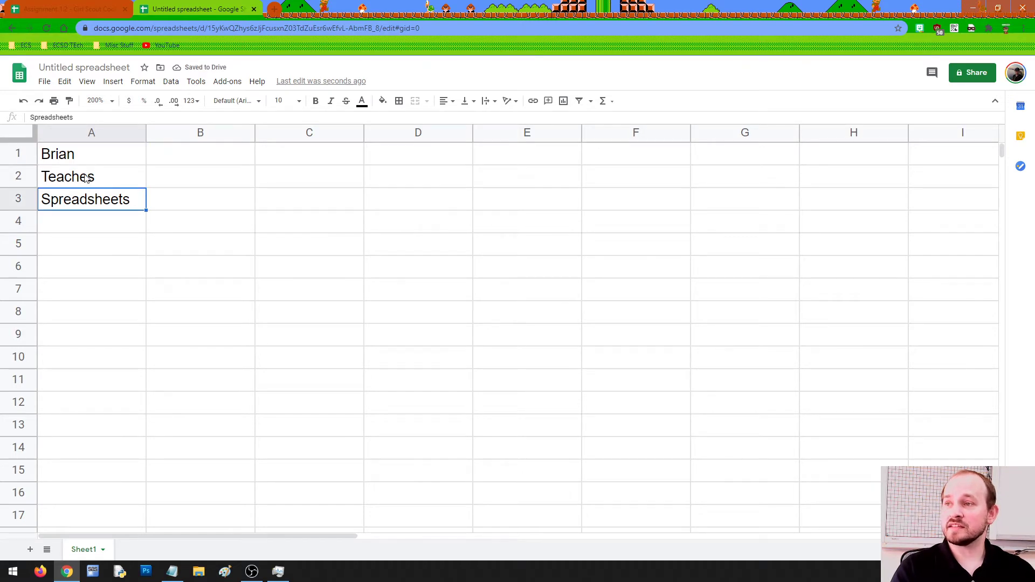
pyautogui.press('Up')
# Enter Hello in C2 and select the A2:A3 entries
pyautogui.click(302, 185)
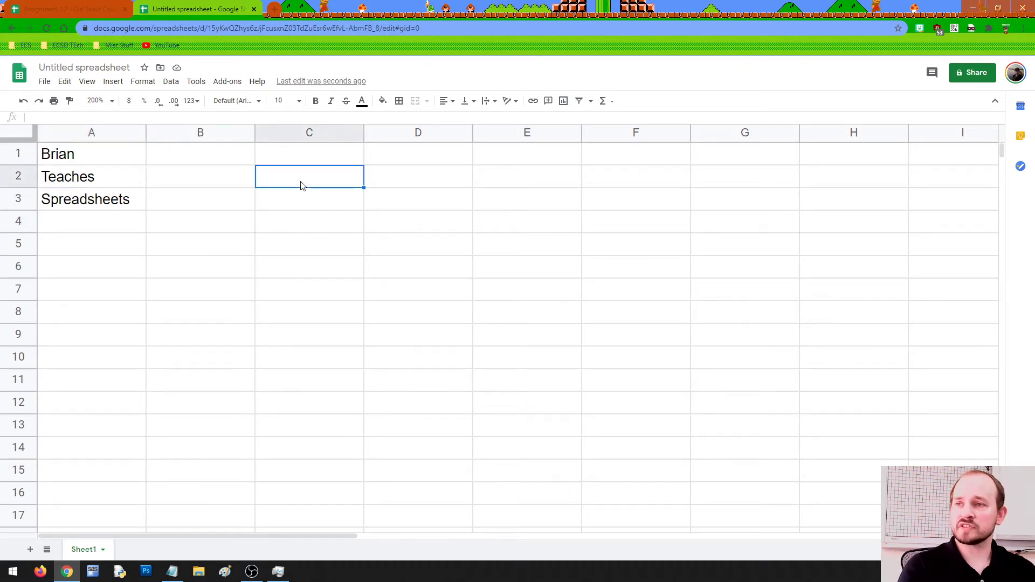
pyautogui.write('Hello')
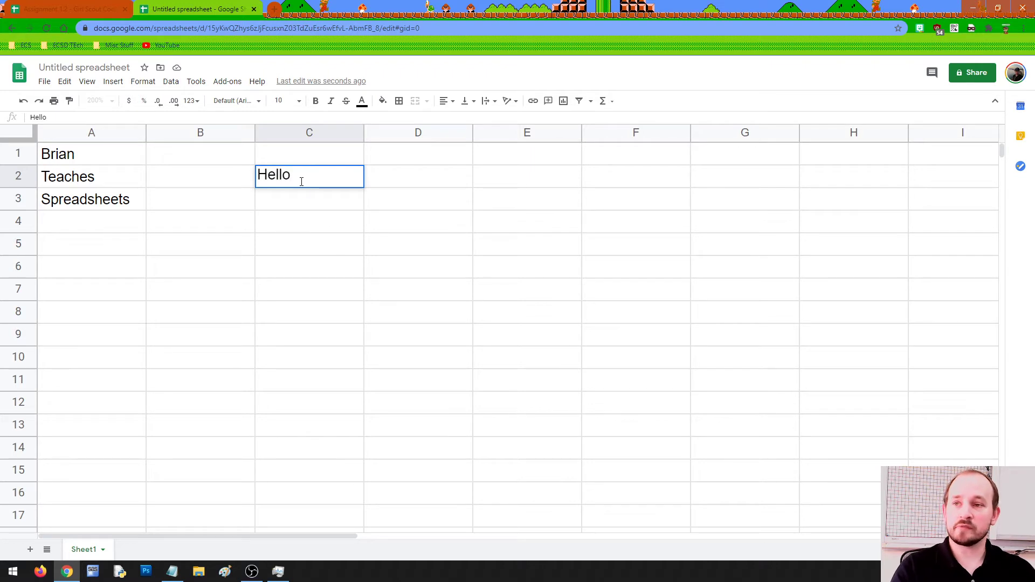
pyautogui.press('Return')
pyautogui.moveTo(108, 185); pyautogui.dragTo(108, 203)
# Cut Teaches from A2, then delete Spreadsheets from A3 and Hello from C2
pyautogui.click(197, 221)
pyautogui.click(117, 183)
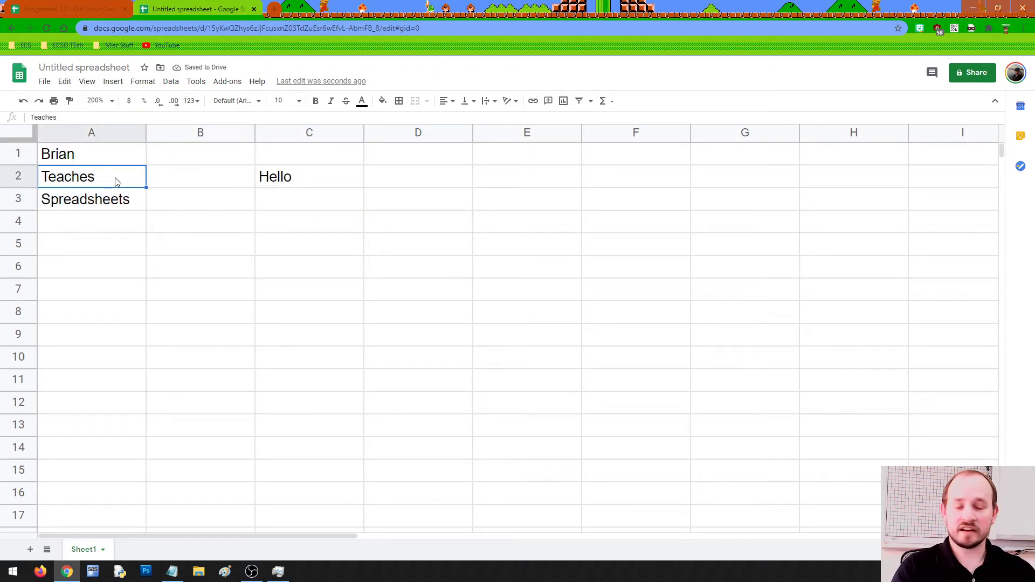
pyautogui.rightClick(119, 180)
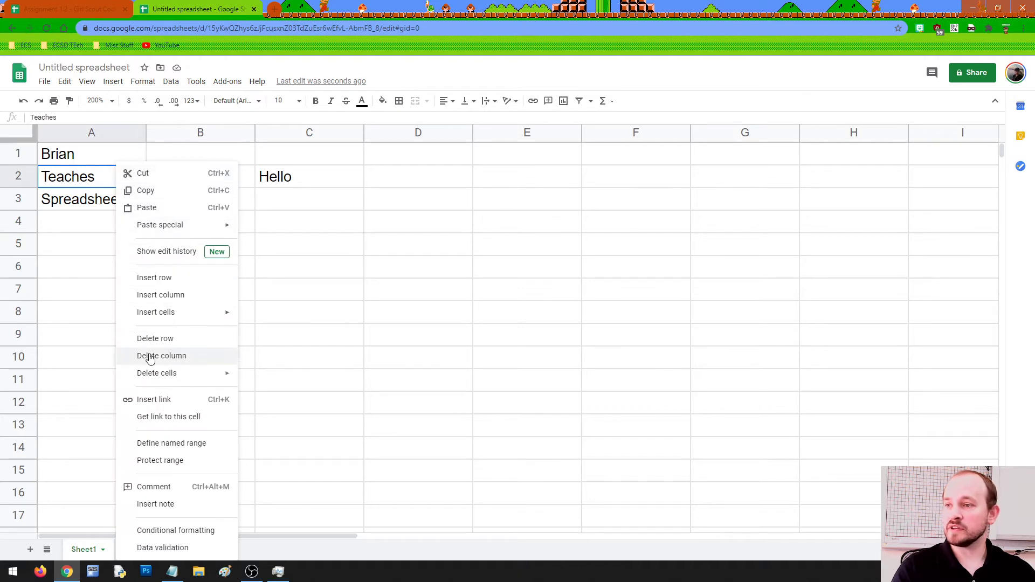
pyautogui.moveTo(176, 374)
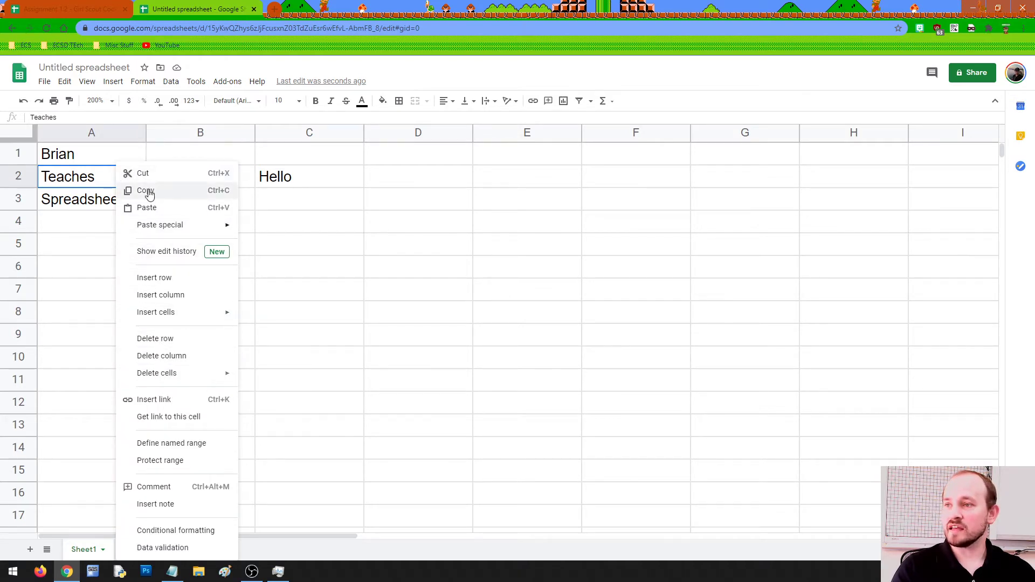
pyautogui.click(144, 170)
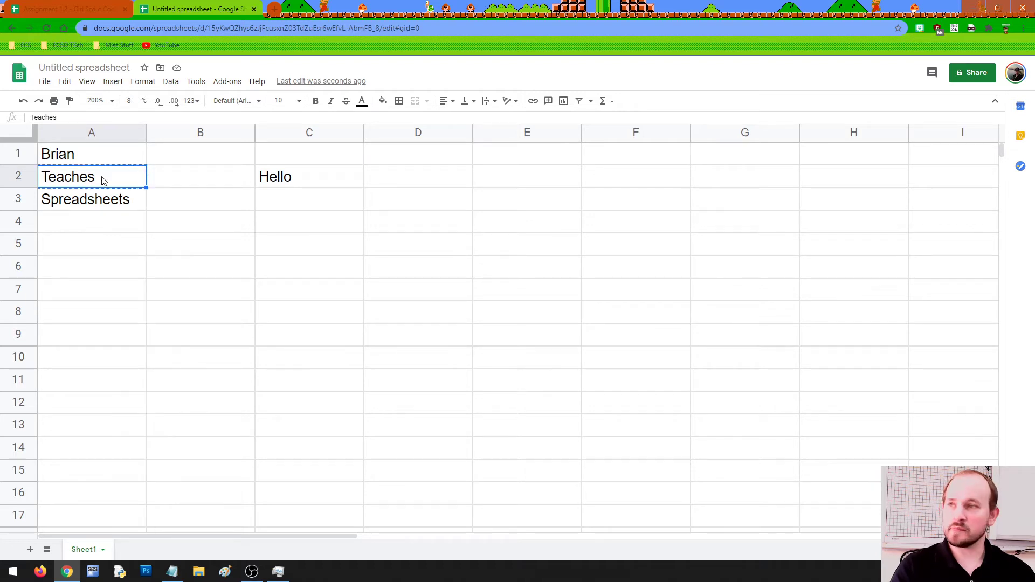
pyautogui.press('Delete')
pyautogui.click(99, 200)
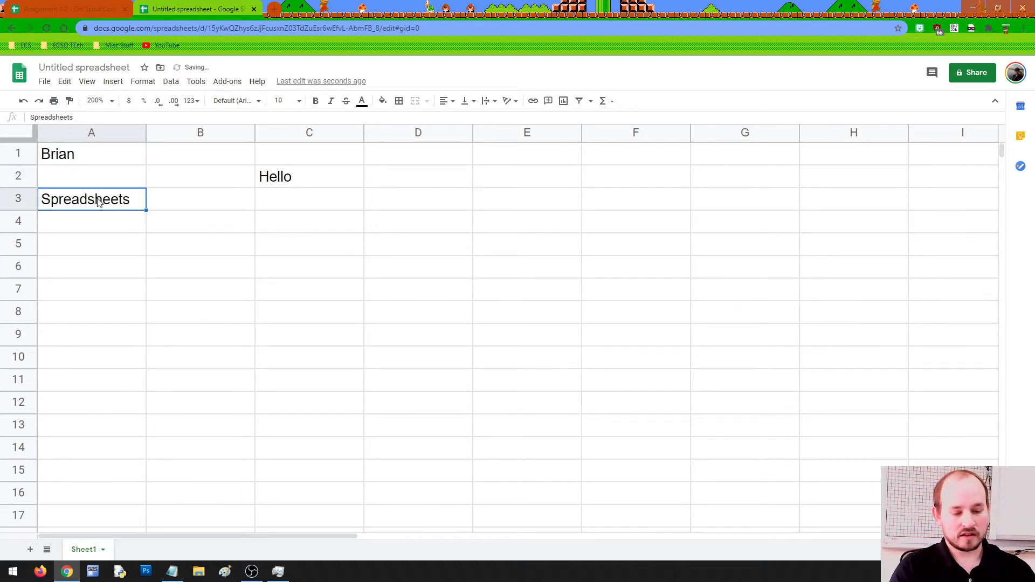
pyautogui.press('Delete')
pyautogui.click(279, 181)
pyautogui.press('Delete')
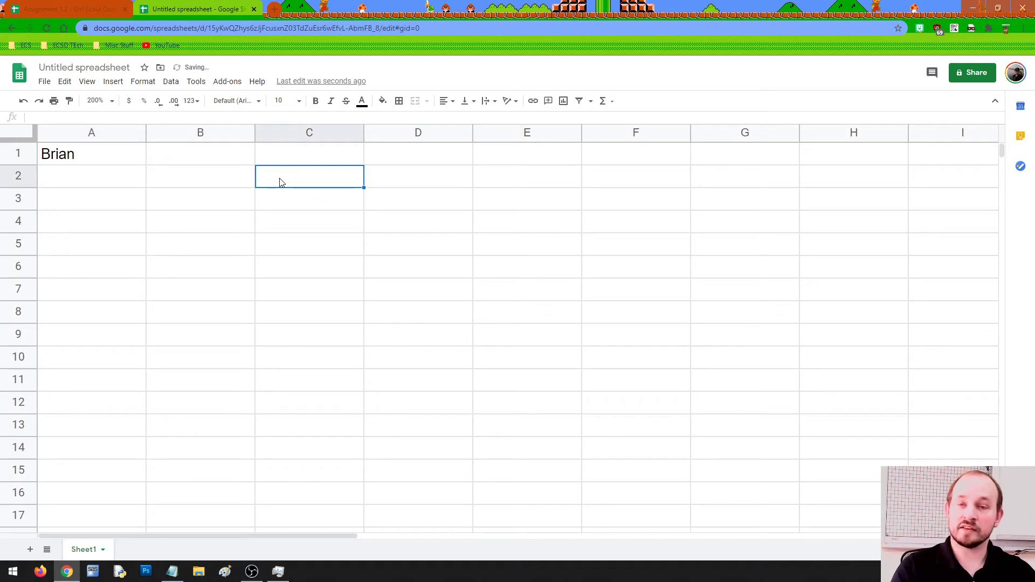
pyautogui.click(177, 162)
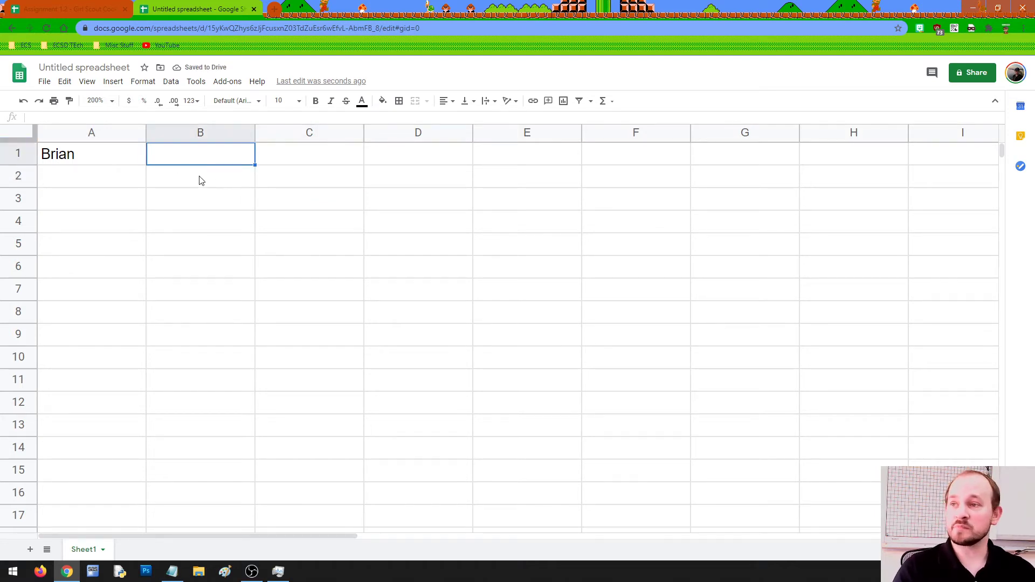
pyautogui.click(125, 163)
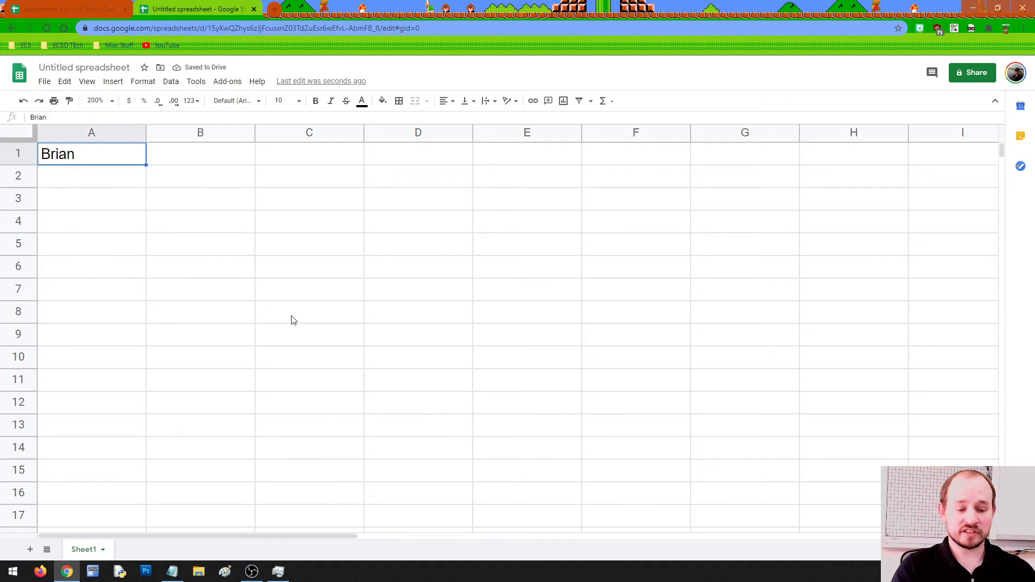
pyautogui.press('Return')
pyautogui.press('Return')
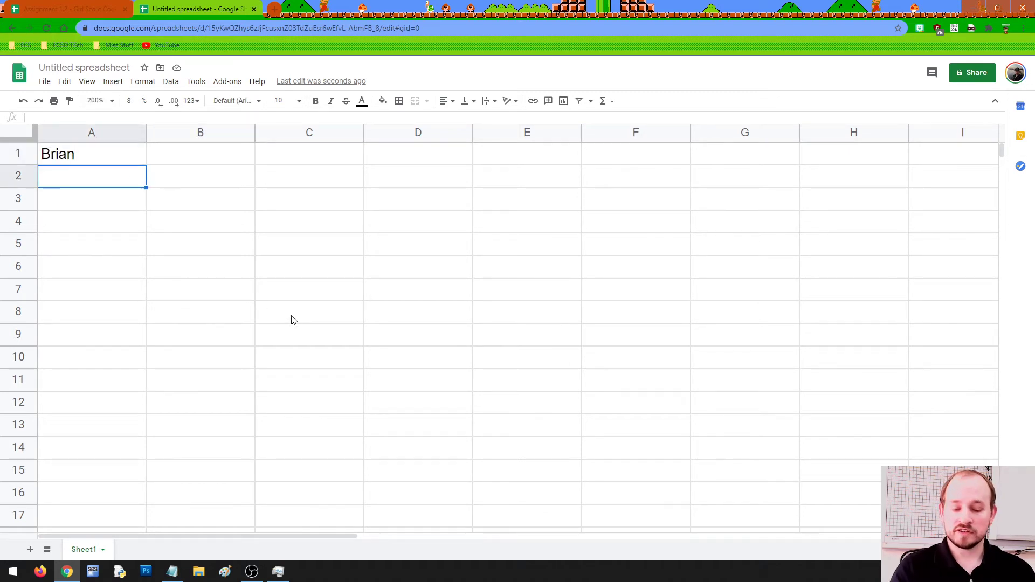
pyautogui.press('Up')
pyautogui.press('Return')
pyautogui.press('Tab')
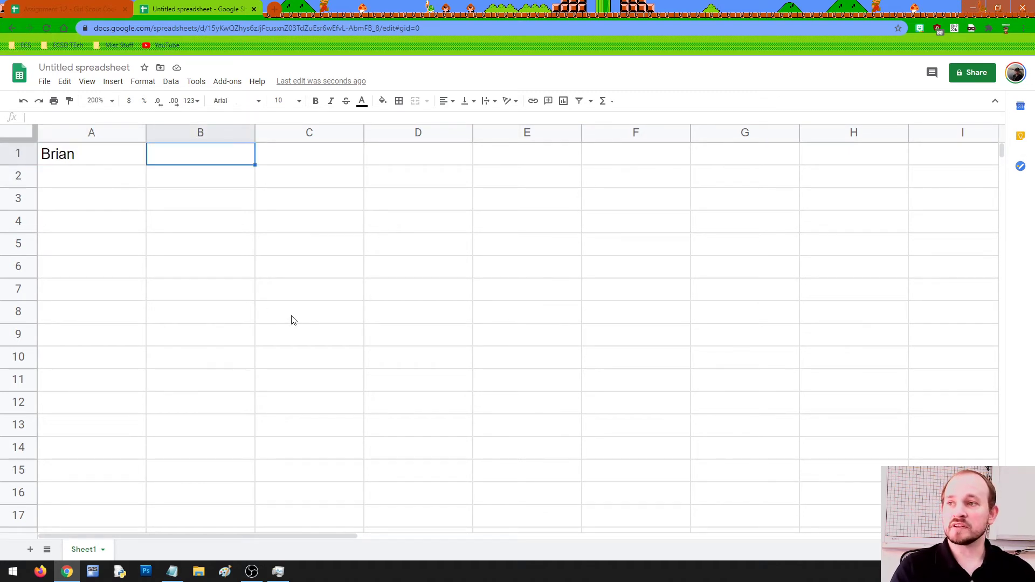
pyautogui.press('Tab')
pyautogui.press('Tab')
pyautogui.press('Tab')
pyautogui.press('Tab')
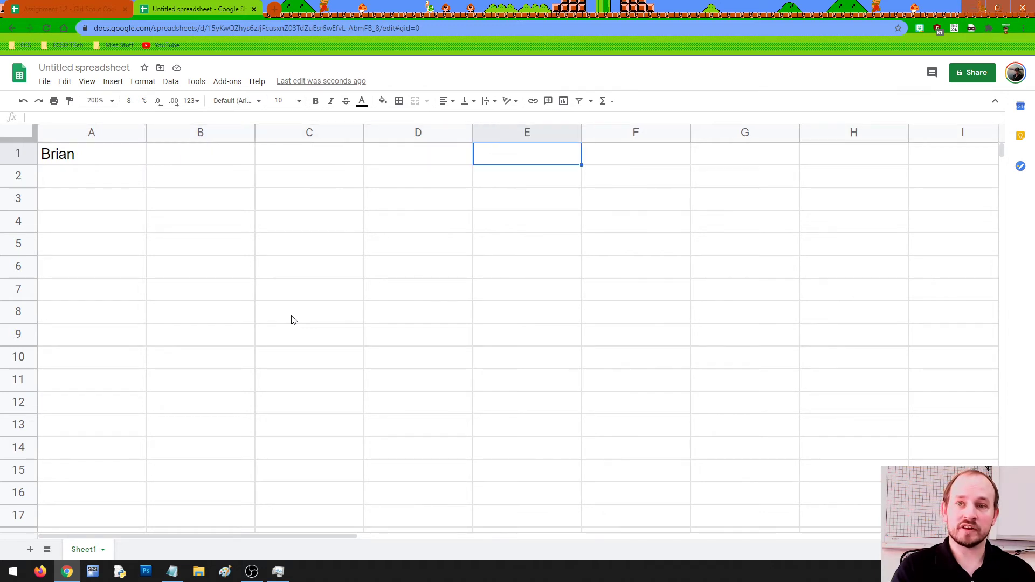
pyautogui.press('Tab')
pyautogui.press('Tab')
pyautogui.press('Left')
pyautogui.press('Left')
pyautogui.press('Left')
pyautogui.press('Left')
pyautogui.press('Left')
pyautogui.press('Left')
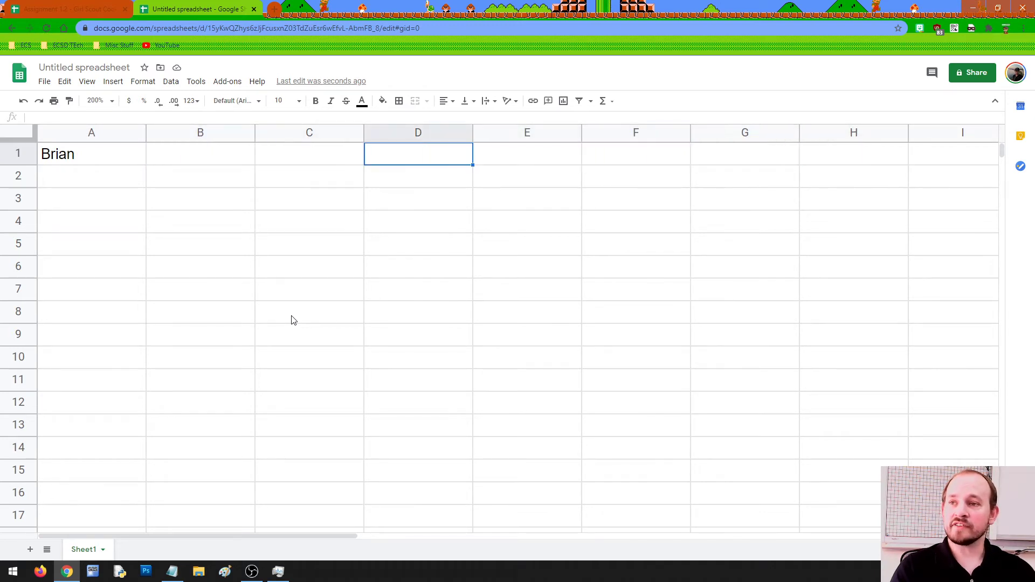
pyautogui.press('Left')
pyautogui.press('Down')
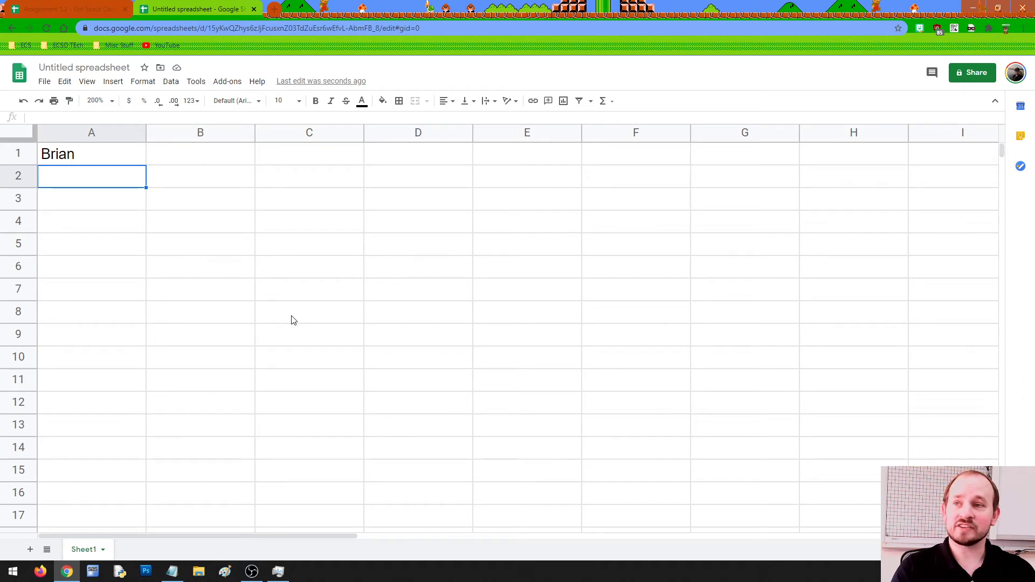
pyautogui.press('Right')
pyautogui.press('Right')
pyautogui.press('Right')
pyautogui.press('Right')
pyautogui.press('Left')
pyautogui.press('Down')
pyautogui.press('Left')
pyautogui.press('Down')
pyautogui.press('Up')
pyautogui.press('Left')
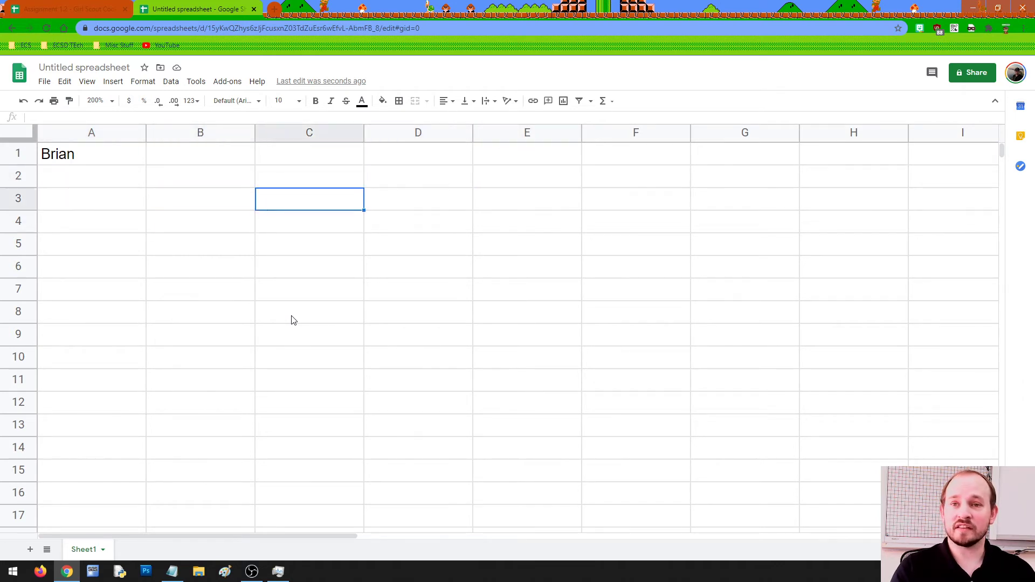
pyautogui.press('Right')
pyautogui.press('Left')
pyautogui.press('Down')
pyautogui.press('Down')
pyautogui.press('Down')
pyautogui.press('Down')
pyautogui.press('Left')
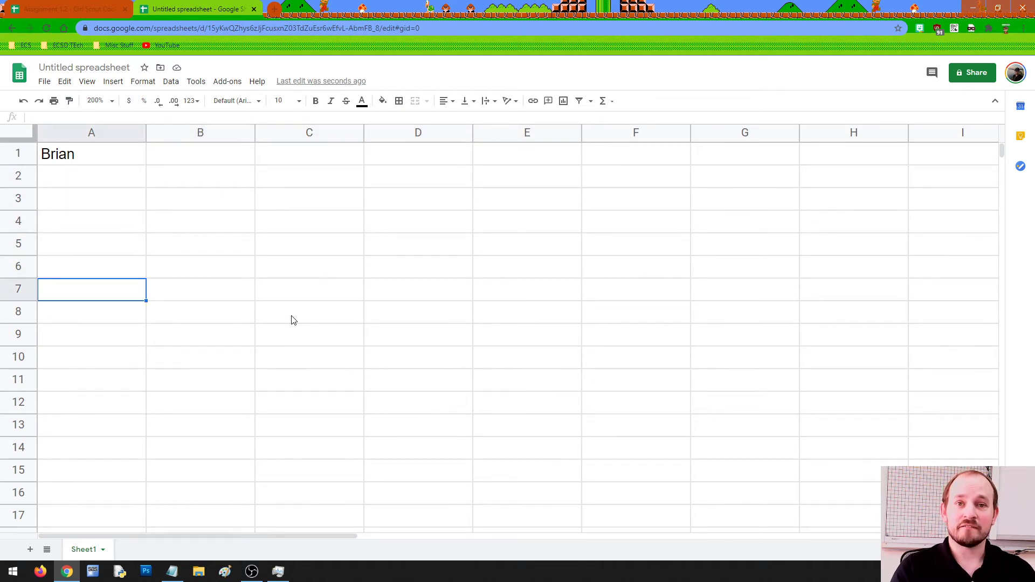
pyautogui.press('Up')
pyautogui.press('Up')
pyautogui.press('Up')
pyautogui.press('Up')
pyautogui.press('Up')
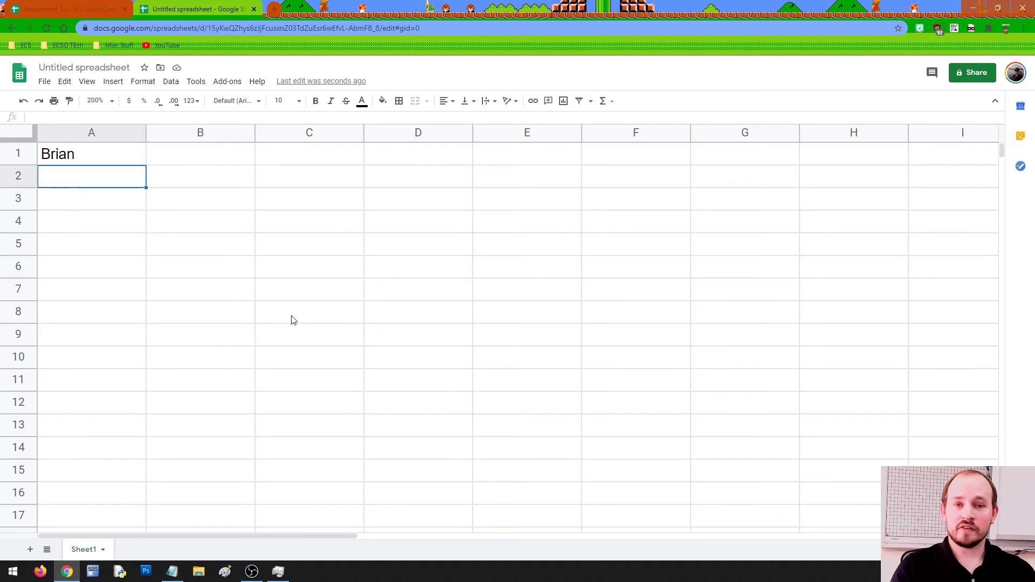
pyautogui.press('Up')
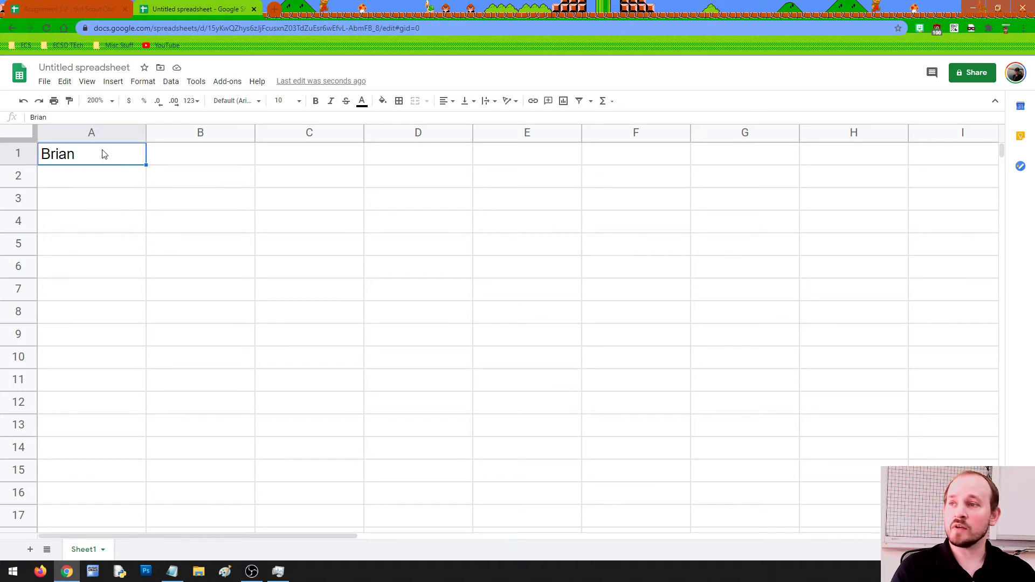
# Type the range A1:E1 into cell E1, then cut it back out
pyautogui.keyDown('shift'); pyautogui.click(547, 156); pyautogui.keyUp('shift')
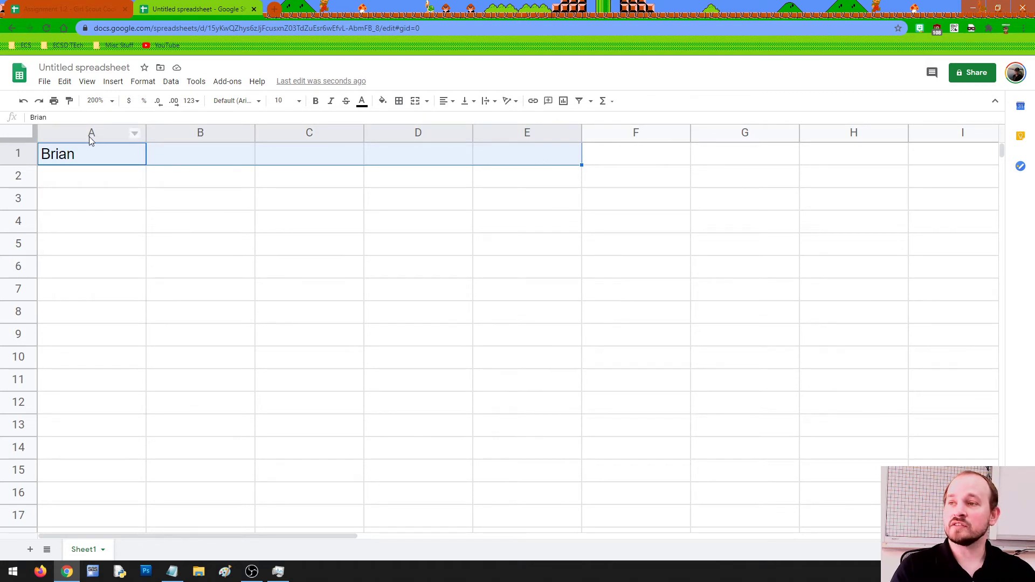
pyautogui.doubleClick(507, 165)
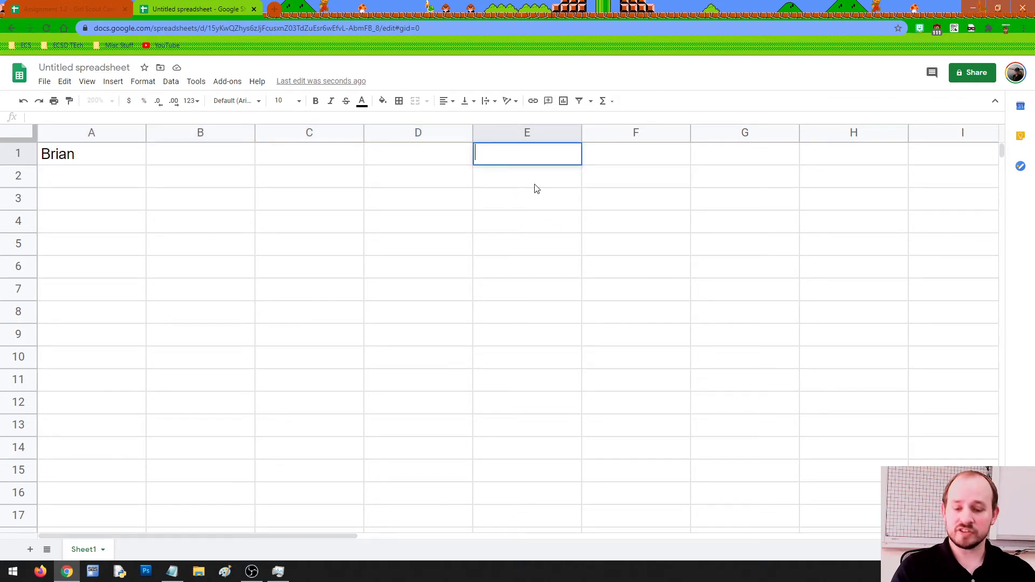
pyautogui.write('A!:E!')
pyautogui.press('BackSpace')
pyautogui.press('BackSpace')
pyautogui.press('BackSpace')
pyautogui.press('BackSpace')
pyautogui.write('1:E1')
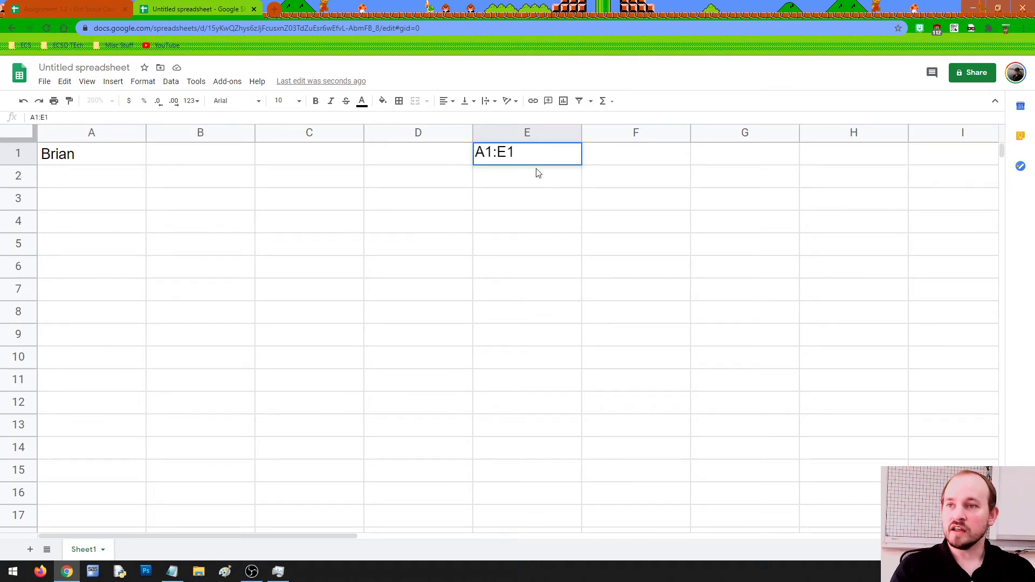
pyautogui.moveTo(516, 152); pyautogui.dragTo(477, 157)
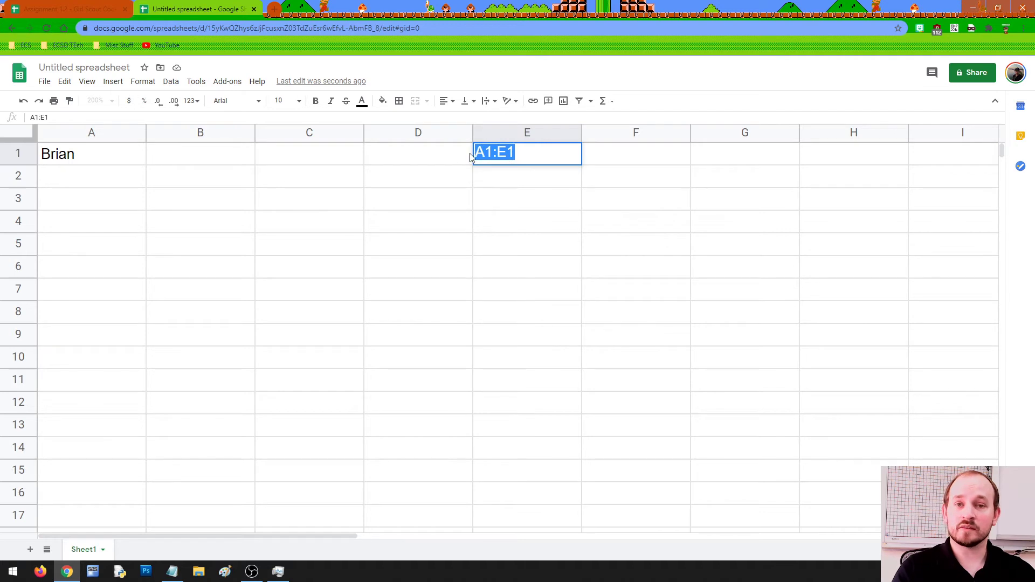
pyautogui.click(102, 151)
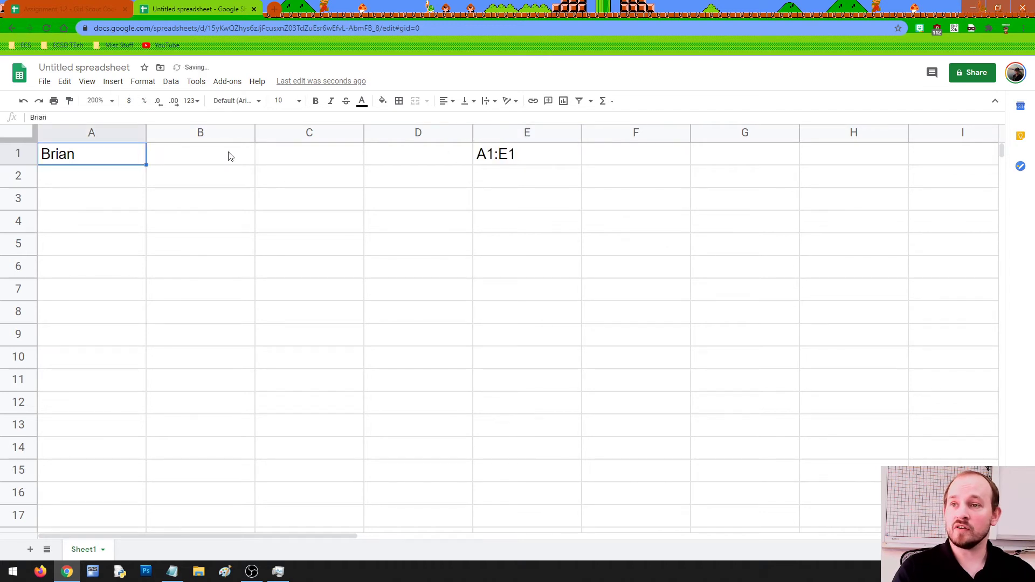
pyautogui.click(482, 156)
pyautogui.doubleClick(522, 156)
pyautogui.moveTo(518, 154); pyautogui.dragTo(457, 156)
pyautogui.hotkey('ctrl', 'x')
# Type the range A1:A10 into cell A10
pyautogui.click(107, 153)
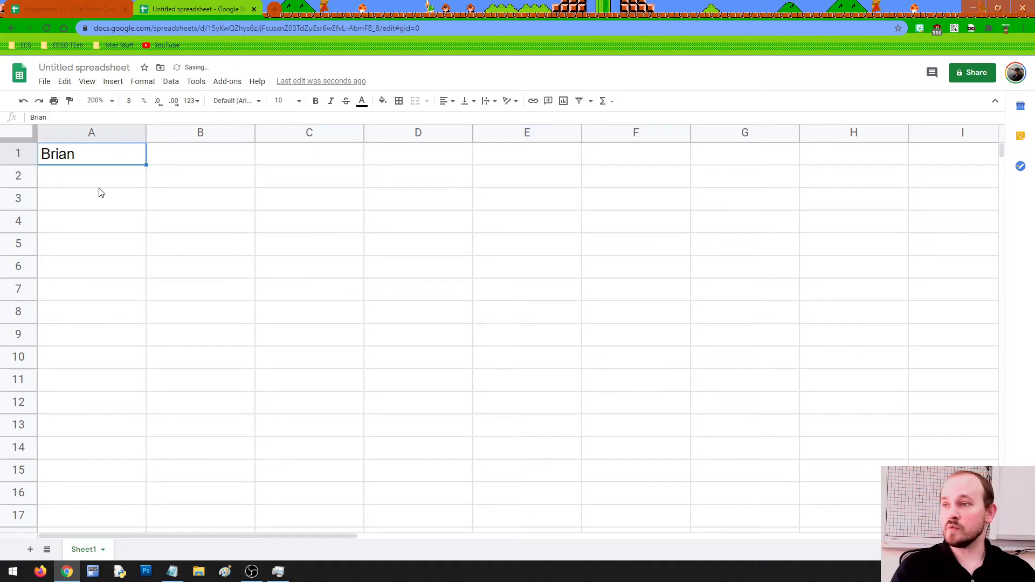
pyautogui.click(86, 366)
pyautogui.write('A1:A10')
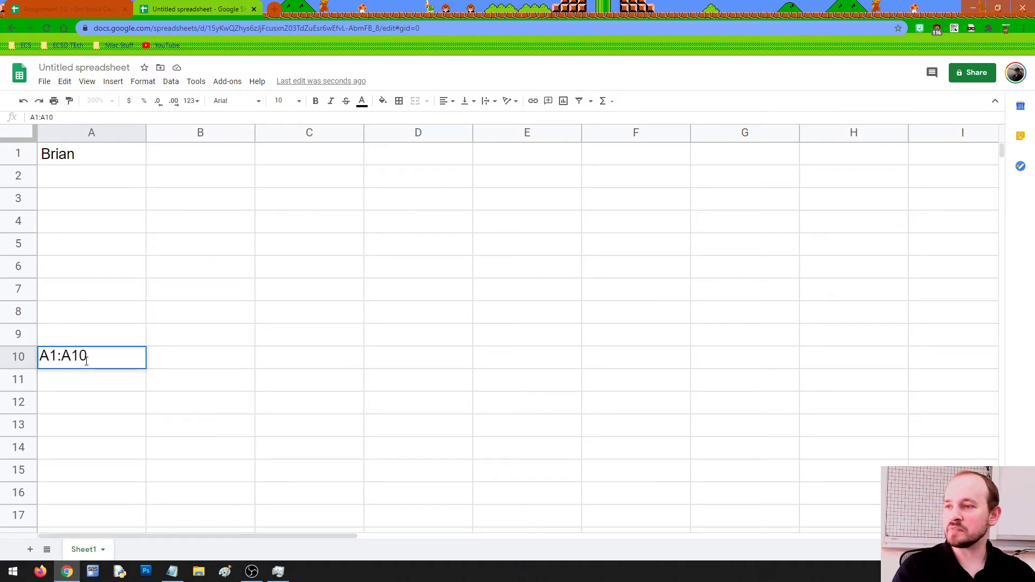
# Delete the range text from A10, type A1:C9 into C9, then delete it again
pyautogui.moveTo(96, 355); pyautogui.dragTo(31, 360)
pyautogui.press('BackSpace')
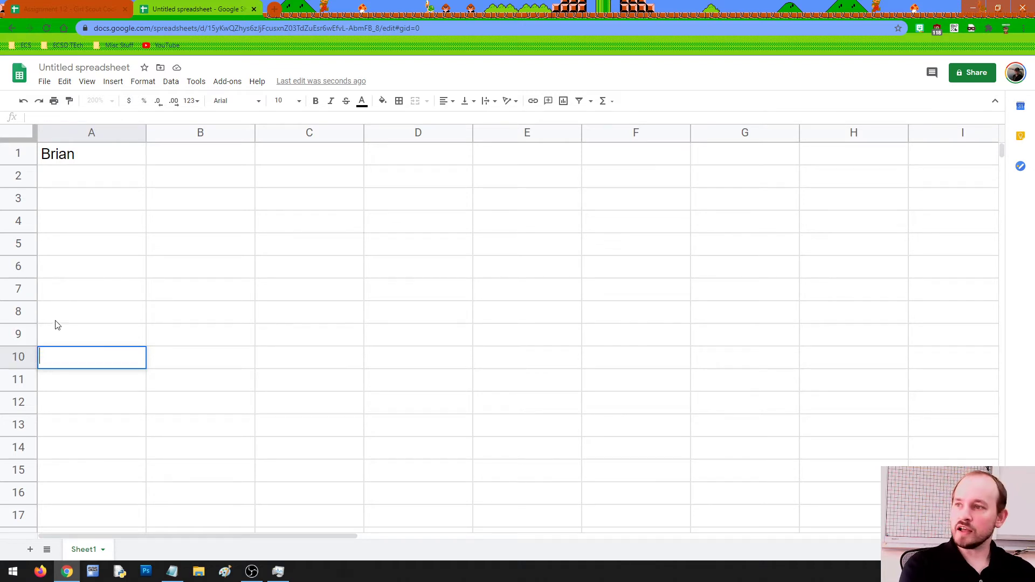
pyautogui.moveTo(90, 162); pyautogui.dragTo(294, 333)
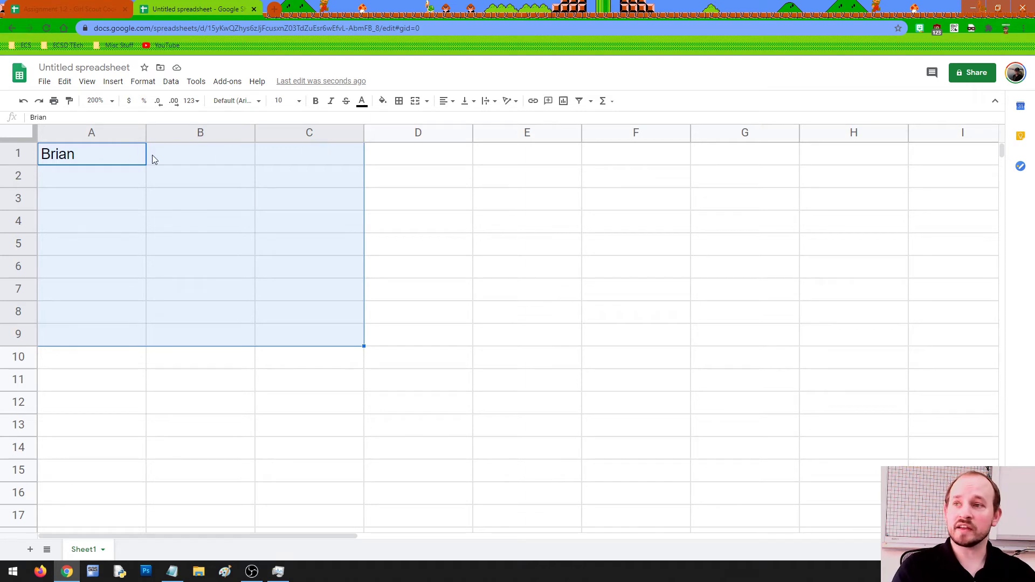
pyautogui.moveTo(102, 154); pyautogui.dragTo(297, 334)
pyautogui.doubleClick(297, 334)
pyautogui.write('A1')
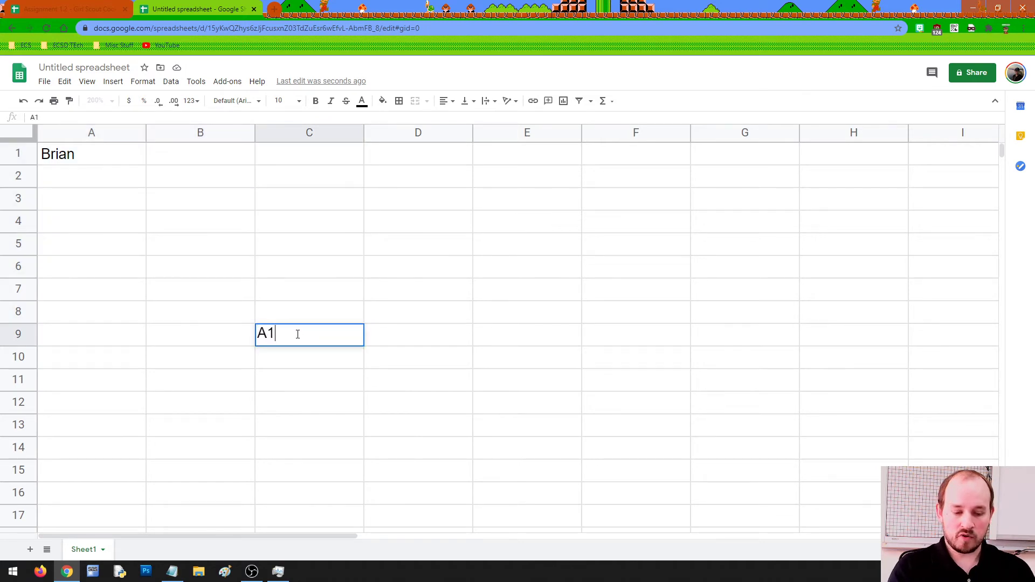
pyautogui.write(':C9')
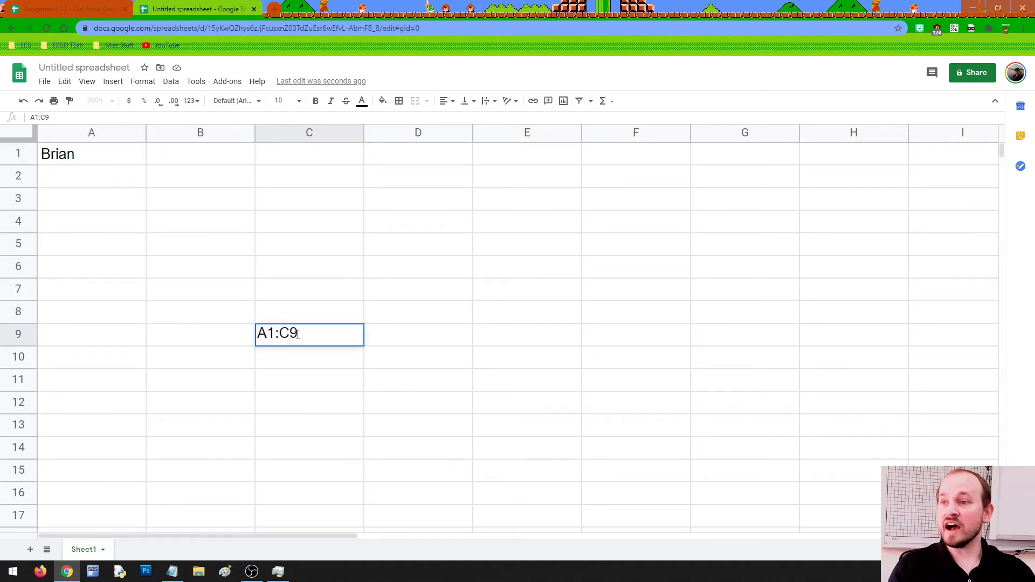
pyautogui.moveTo(120, 161); pyautogui.dragTo(324, 348)
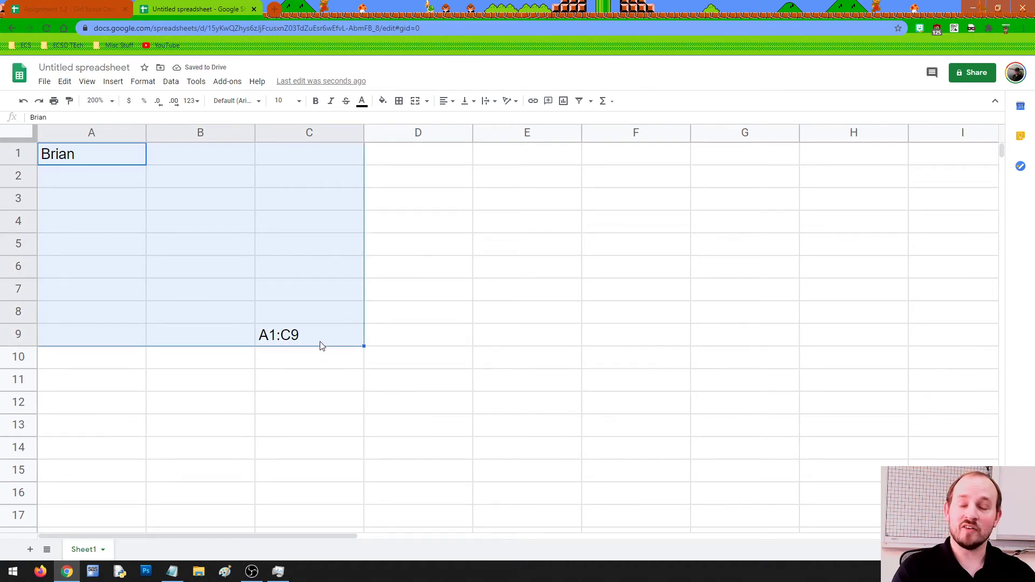
pyautogui.click(312, 337)
pyautogui.doubleClick(300, 335)
pyautogui.moveTo(299, 334); pyautogui.dragTo(259, 336)
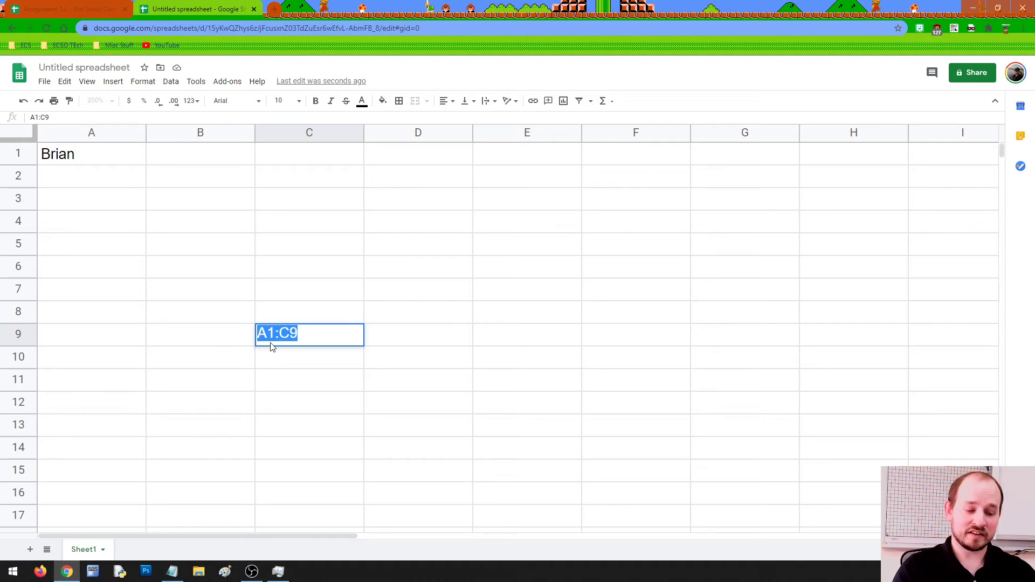
pyautogui.press('BackSpace')
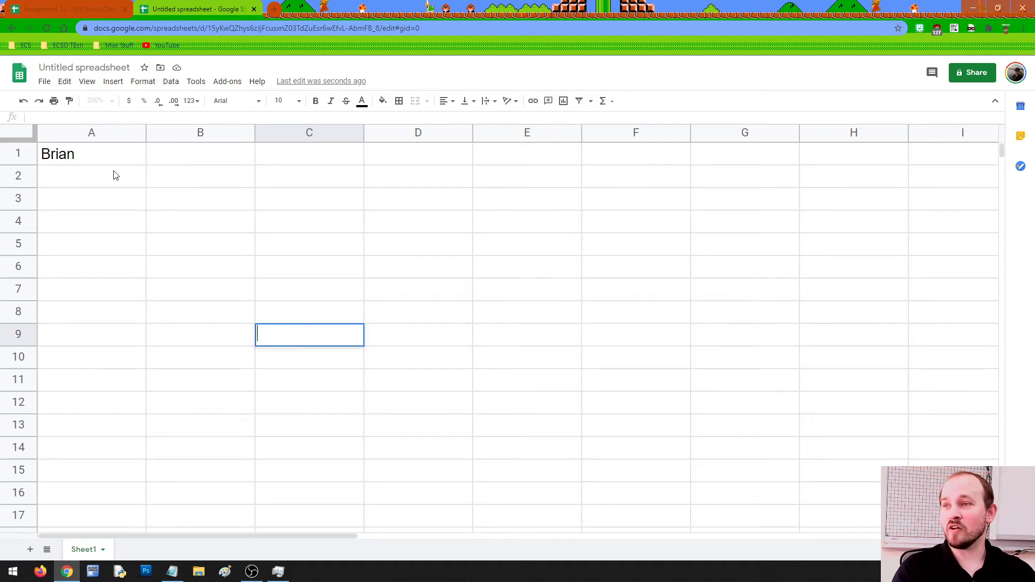
# Select the A1:C9 and A1:C5 ranges, then delete the name from A1
pyautogui.moveTo(114, 159); pyautogui.dragTo(286, 335)
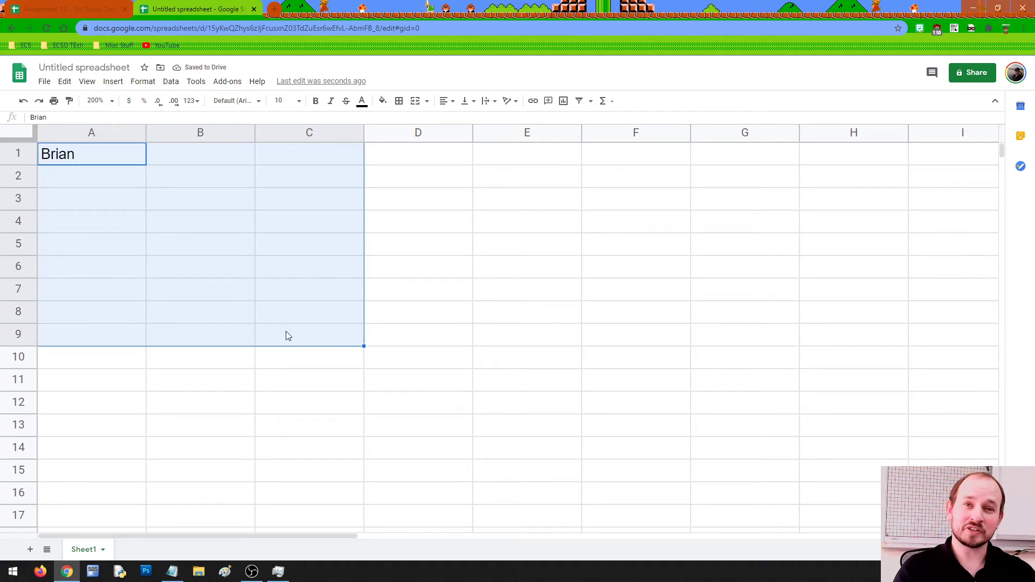
pyautogui.click(103, 153)
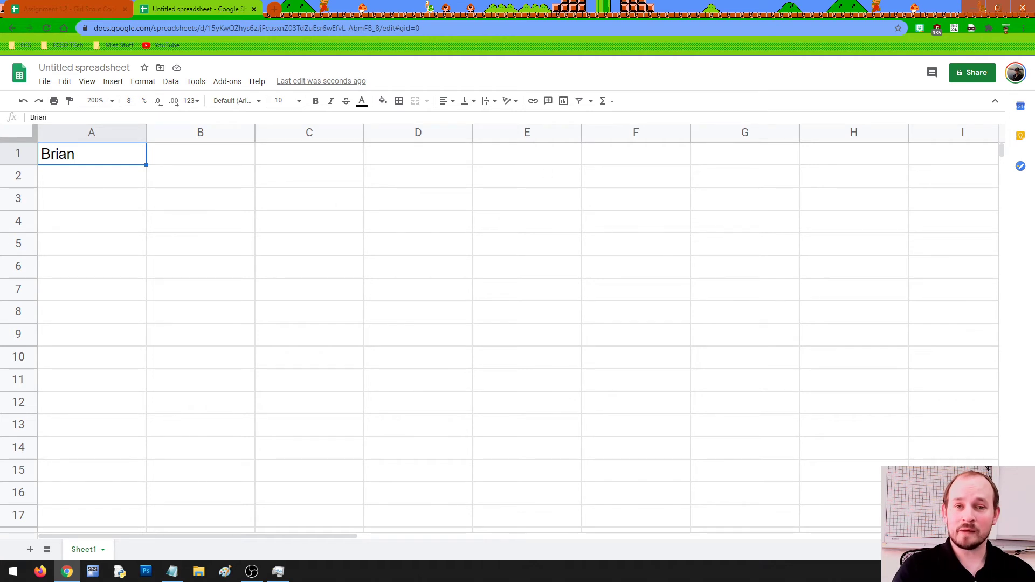
pyautogui.hotkey('alt', 'Tab')
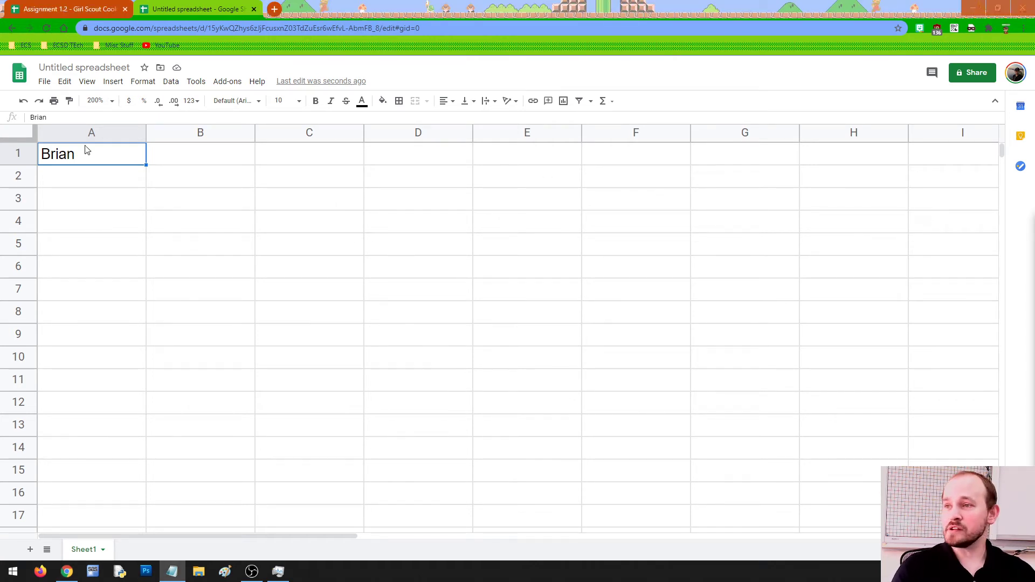
pyautogui.moveTo(88, 157); pyautogui.dragTo(315, 243)
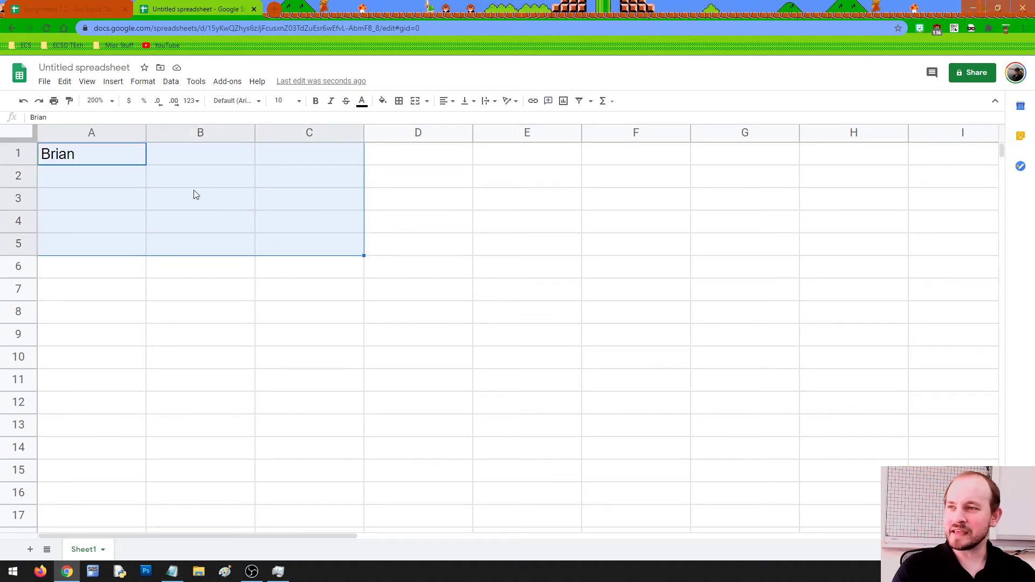
pyautogui.click(125, 161)
pyautogui.press('Delete')
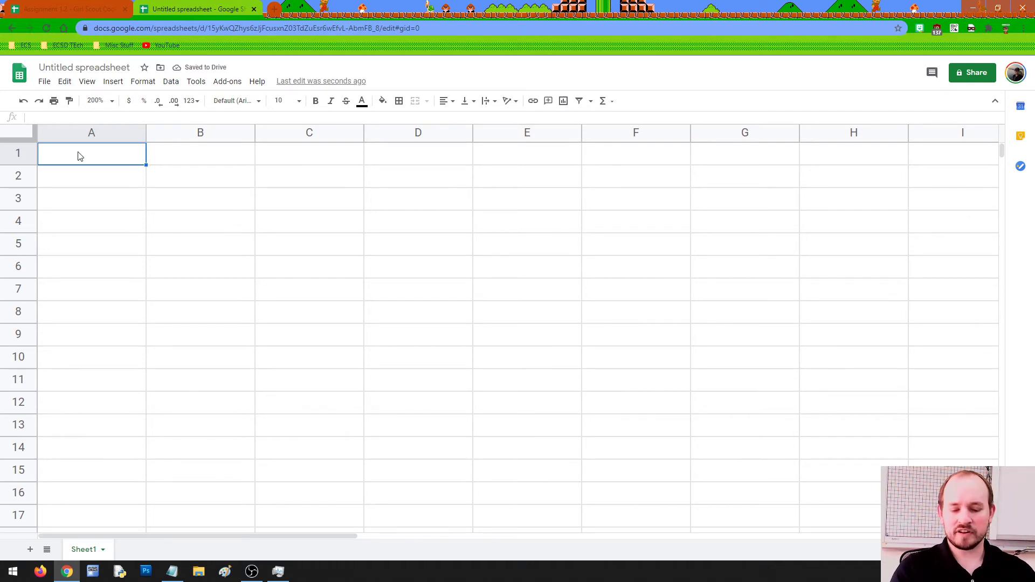
# Type Dog, Cat, Giraffe and Alligator into A1:D1, correcting Cats to Cat
pyautogui.write('Dog')
pyautogui.press('Tab')
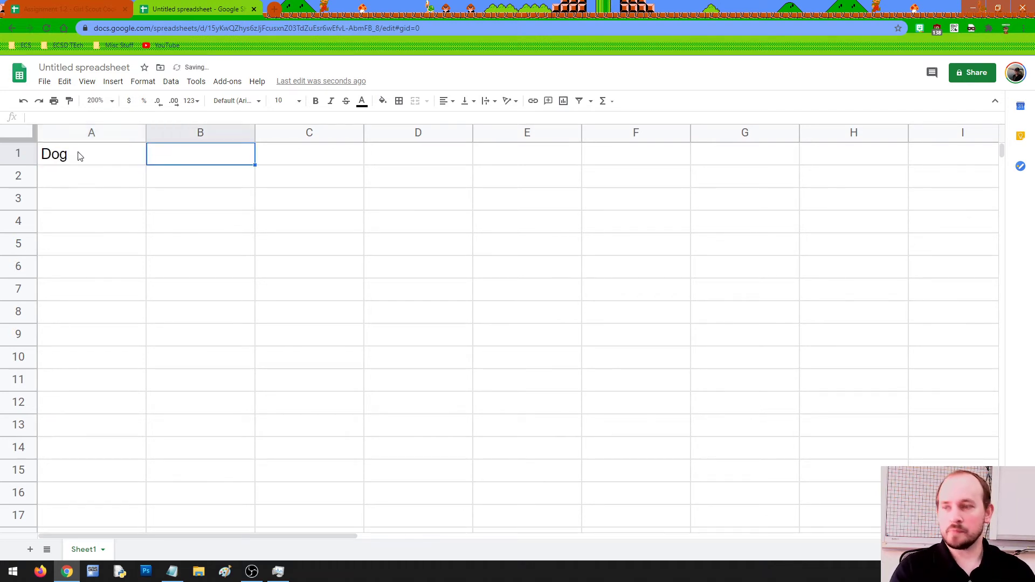
pyautogui.write('Cats')
pyautogui.press('Tab')
pyautogui.write('Giraffe')
pyautogui.hotkey('shift', 'Tab')
pyautogui.press('Return')
pyautogui.press('BackSpace')
pyautogui.press('Tab')
pyautogui.press('Tab')
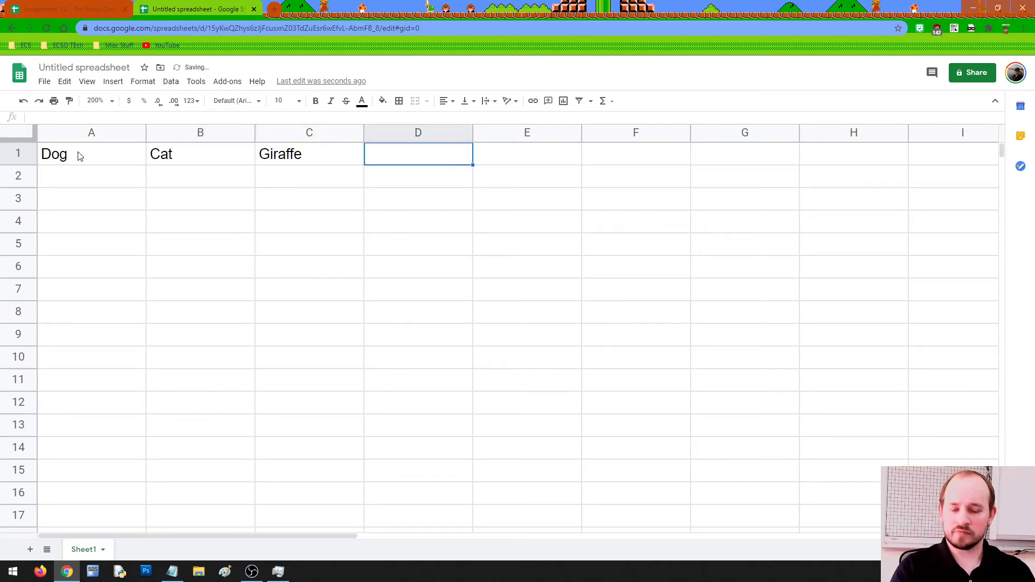
pyautogui.write('Alligator')
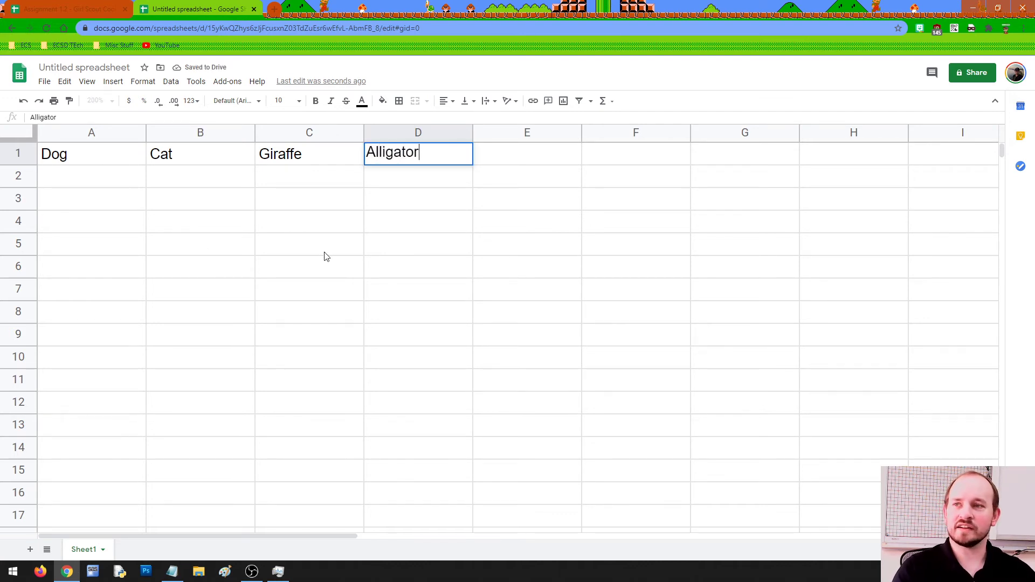
pyautogui.moveTo(118, 162); pyautogui.dragTo(391, 164)
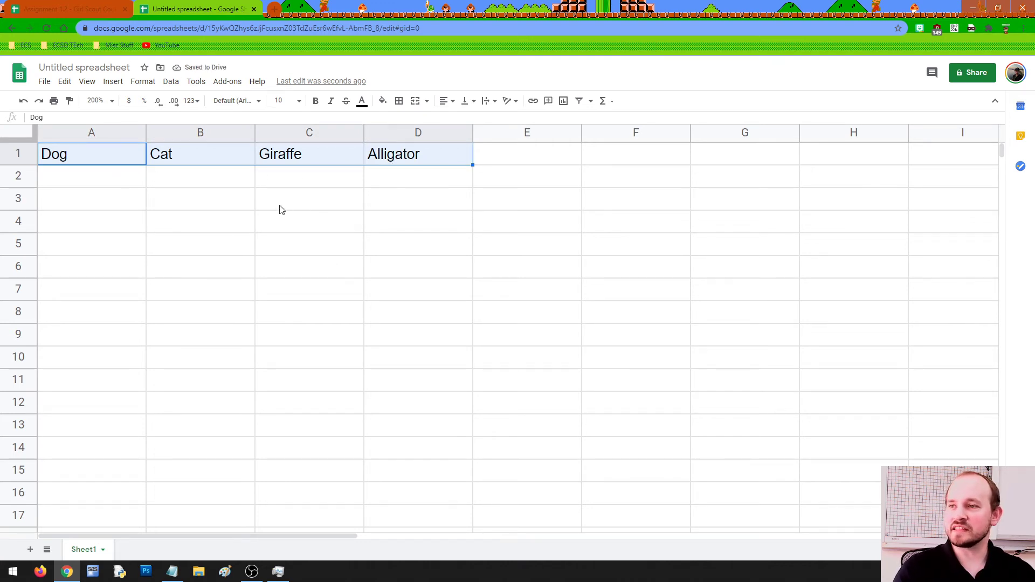
# Step through the empty cells A2:D4 below the animal names
pyautogui.click(128, 186)
pyautogui.click(215, 186)
pyautogui.click(319, 183)
pyautogui.click(381, 180)
pyautogui.click(381, 204)
pyautogui.click(258, 198)
pyautogui.click(203, 194)
pyautogui.click(120, 195)
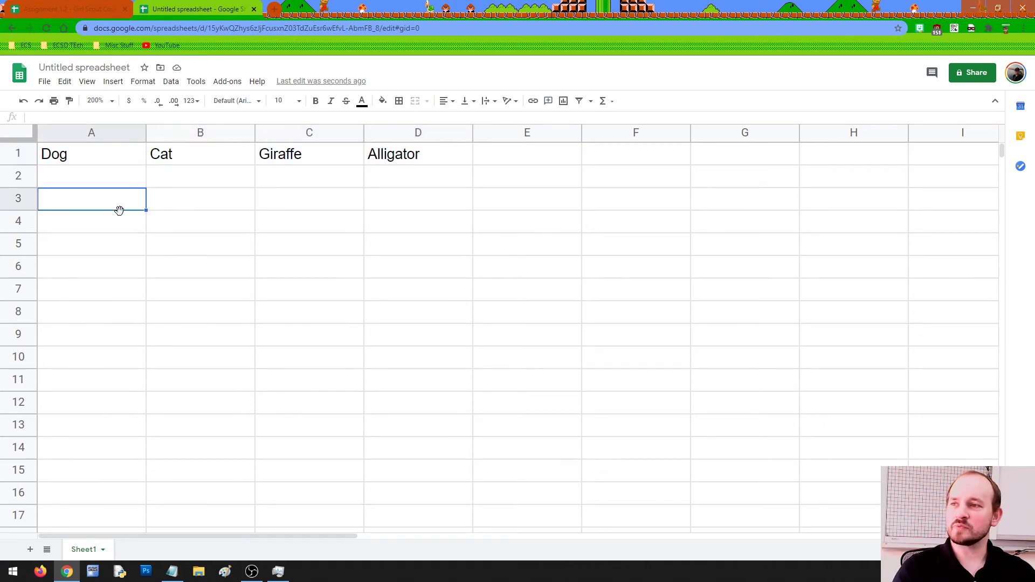
pyautogui.click(121, 215)
pyautogui.click(162, 217)
pyautogui.click(262, 220)
pyautogui.click(417, 226)
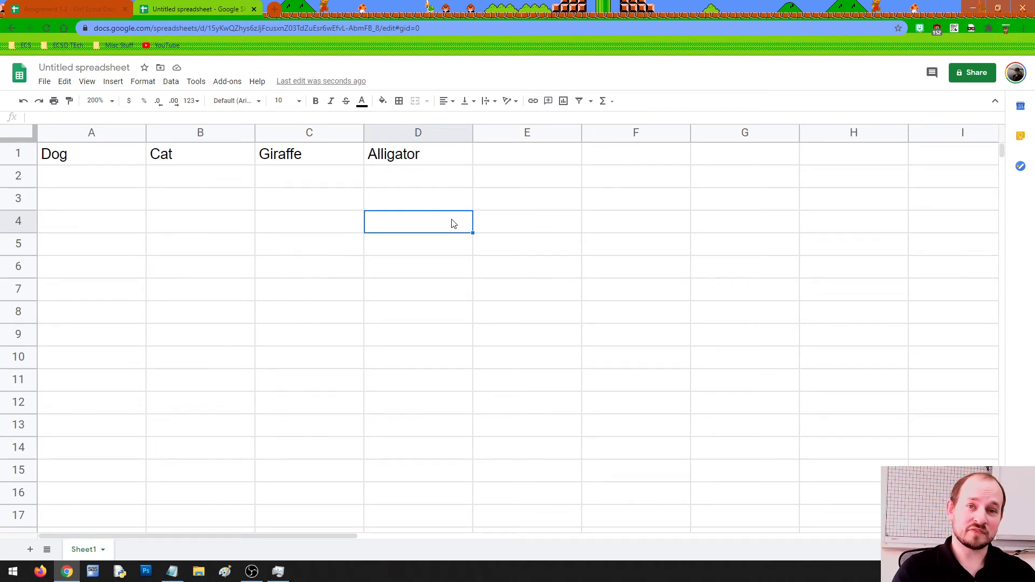
# Name the untitled spreadsheet 'Test Spreadsheet' from the sharing dialog and save it
pyautogui.click(973, 75)
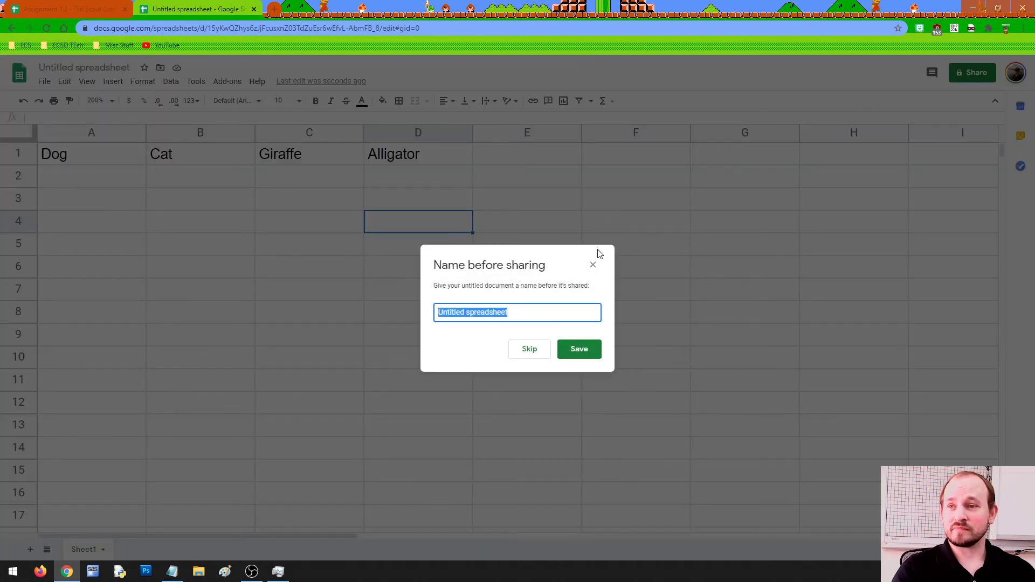
pyautogui.write('Tes')
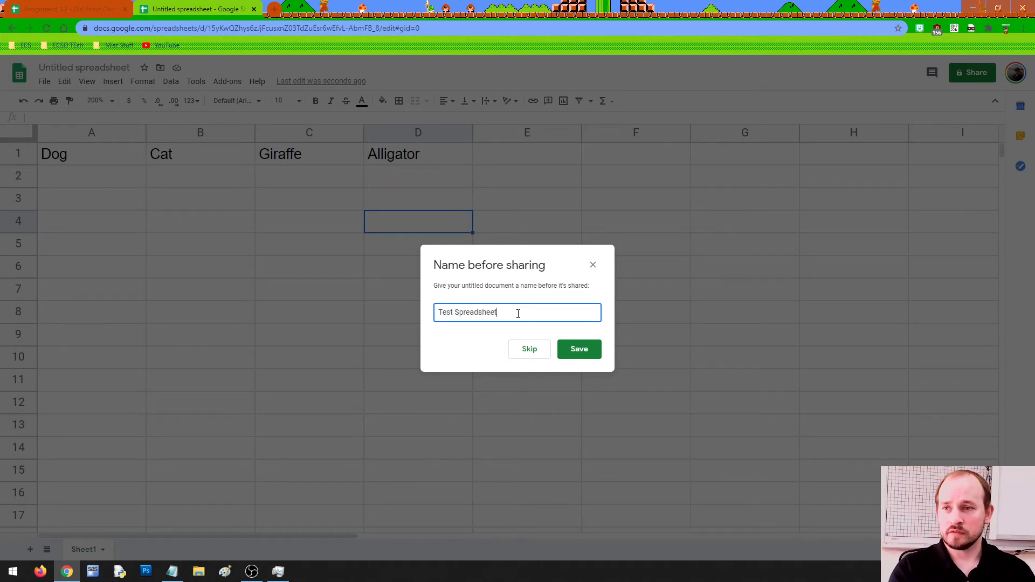
pyautogui.click(593, 348)
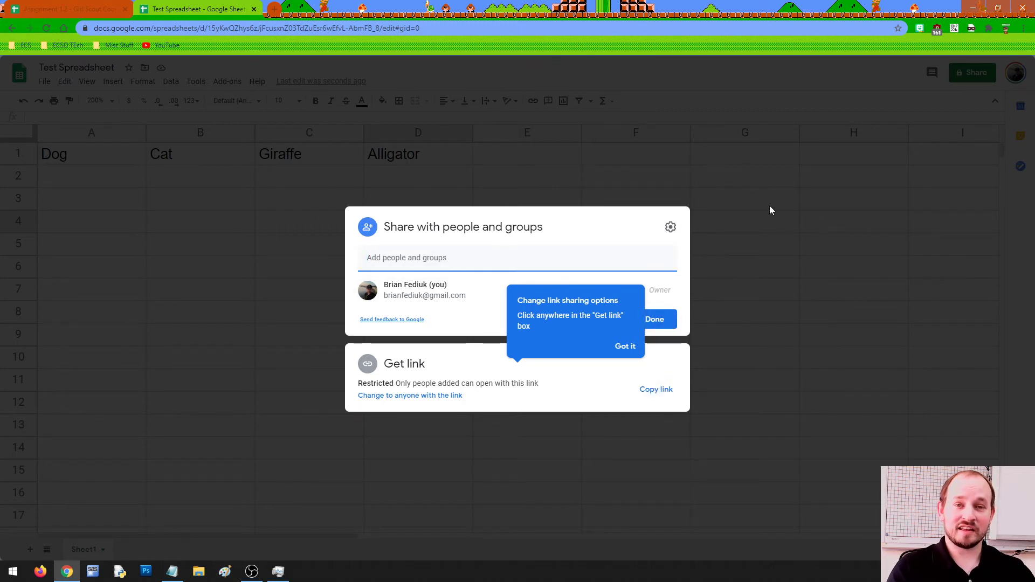
pyautogui.click(752, 190)
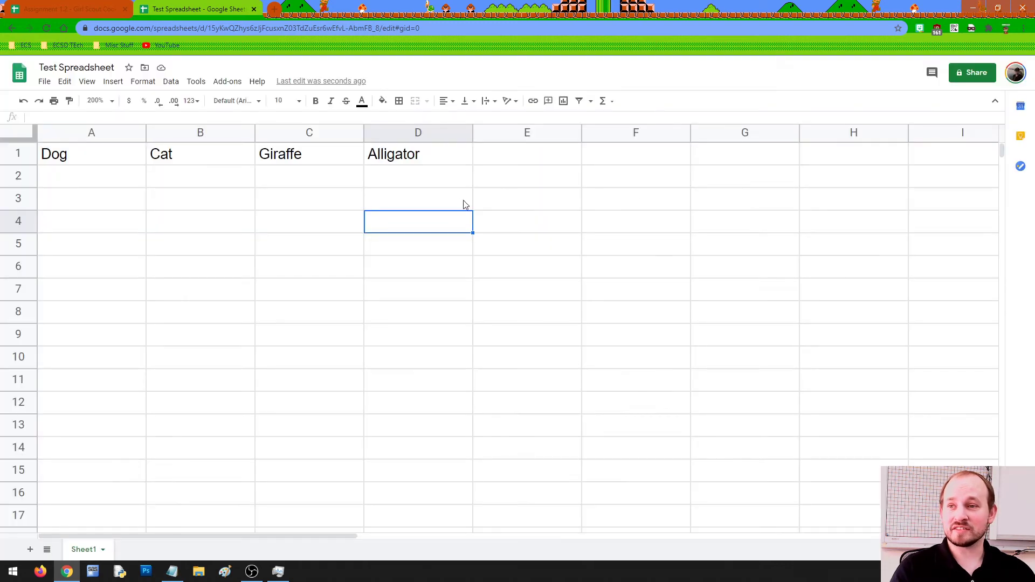
pyautogui.click(69, 8)
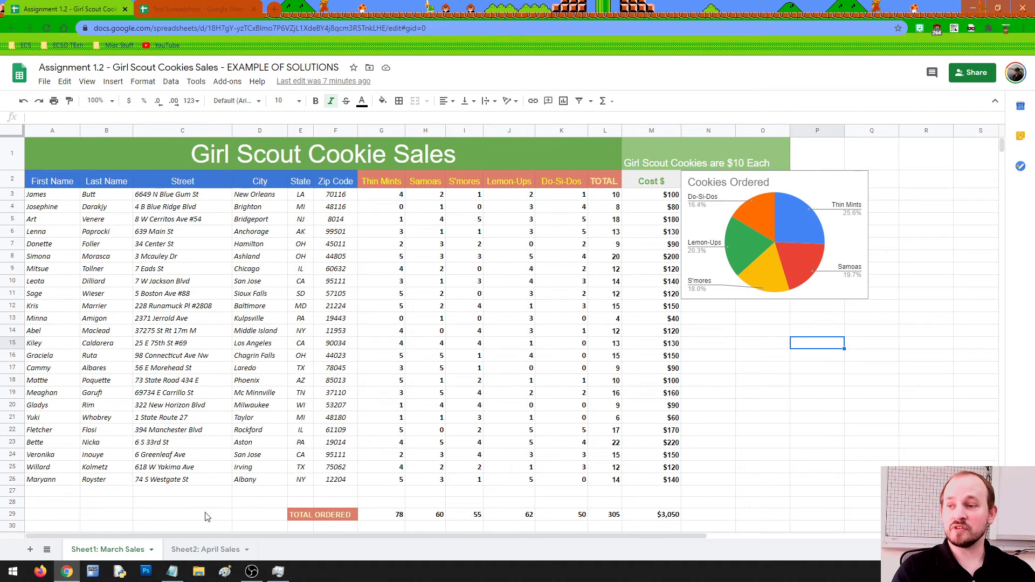
pyautogui.click(320, 161)
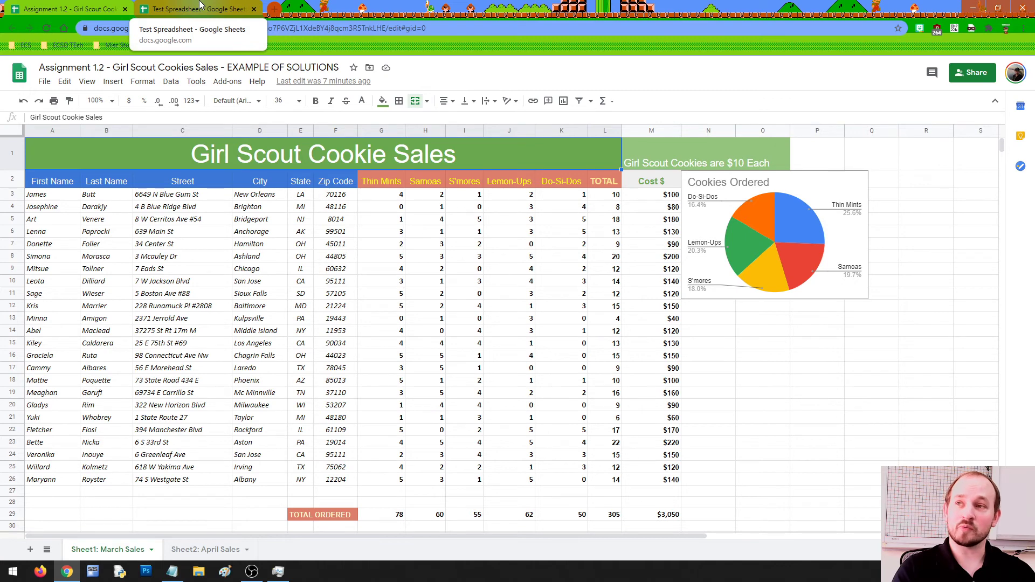
pyautogui.click(200, 5)
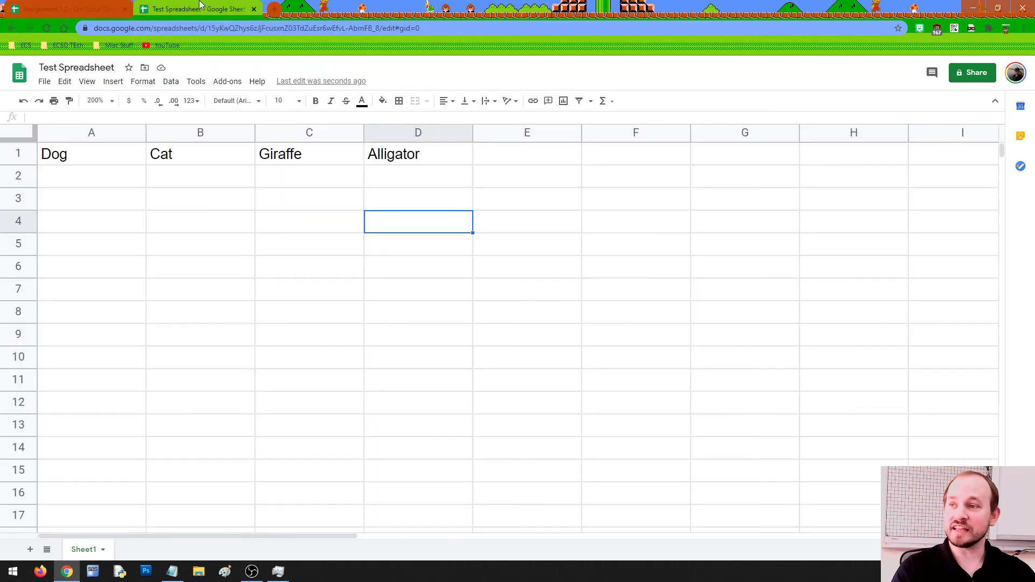
# Add a second sheet and rename the tabs Animals and Food
pyautogui.click(30, 550)
pyautogui.click(82, 550)
pyautogui.click(136, 550)
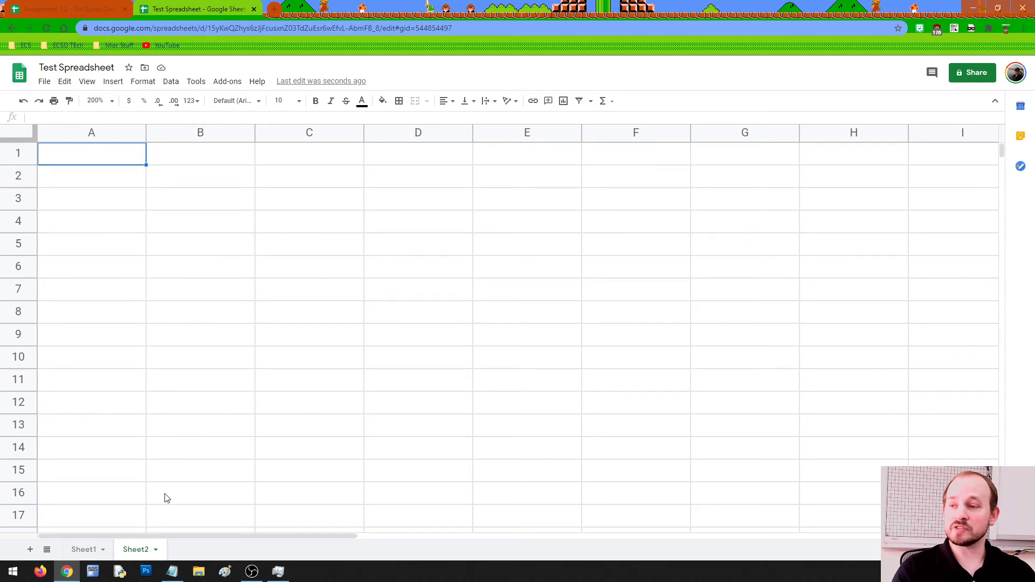
pyautogui.click(103, 551)
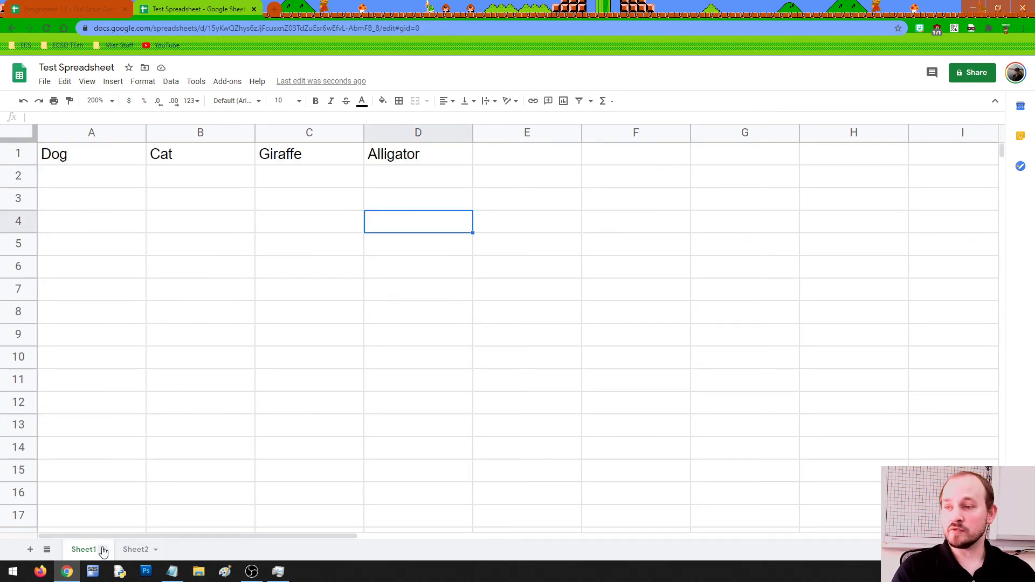
pyautogui.rightClick(103, 550)
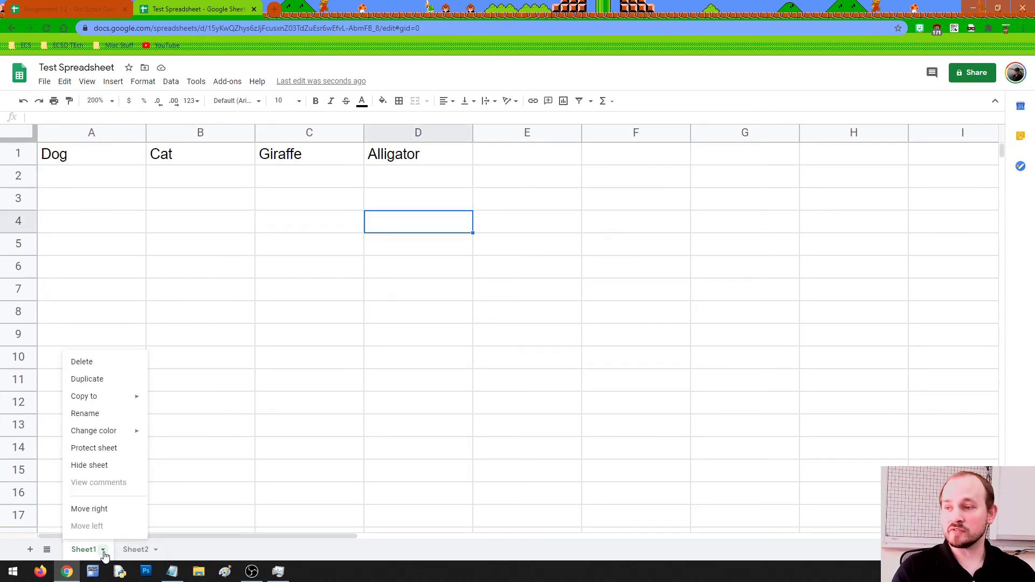
pyautogui.click(93, 414)
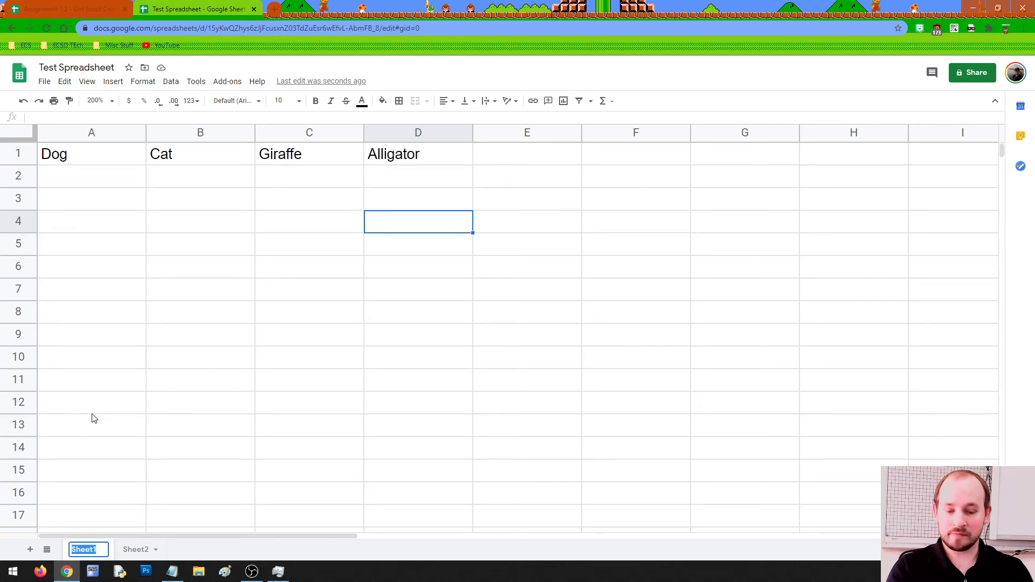
pyautogui.write('Animals')
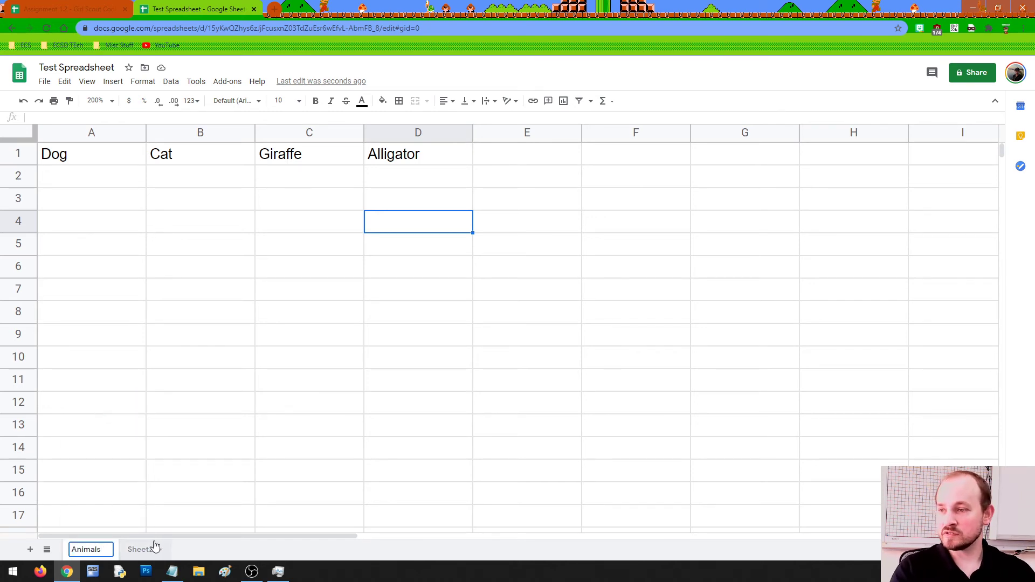
pyautogui.click(156, 548)
pyautogui.rightClick(158, 549)
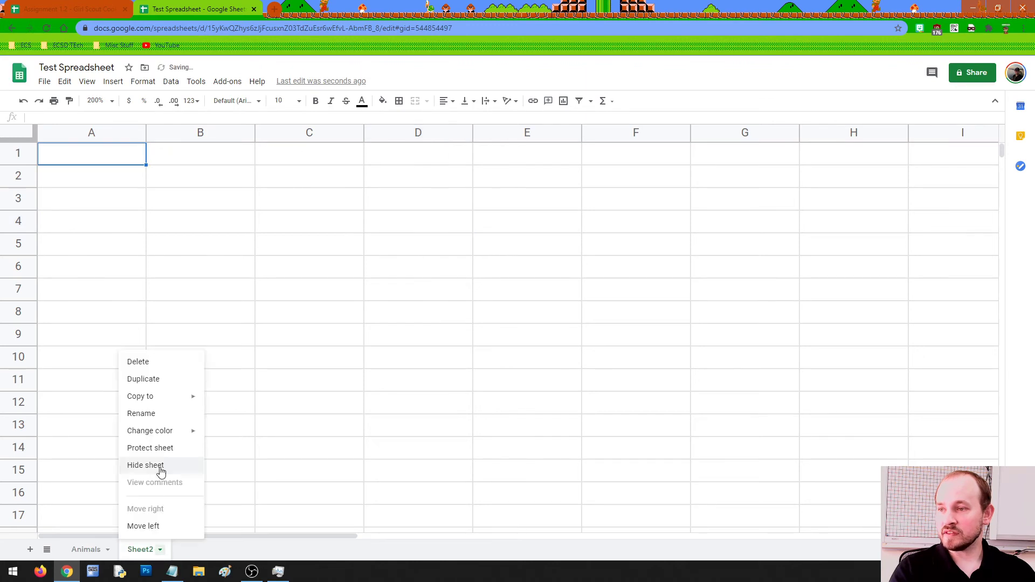
pyautogui.click(151, 414)
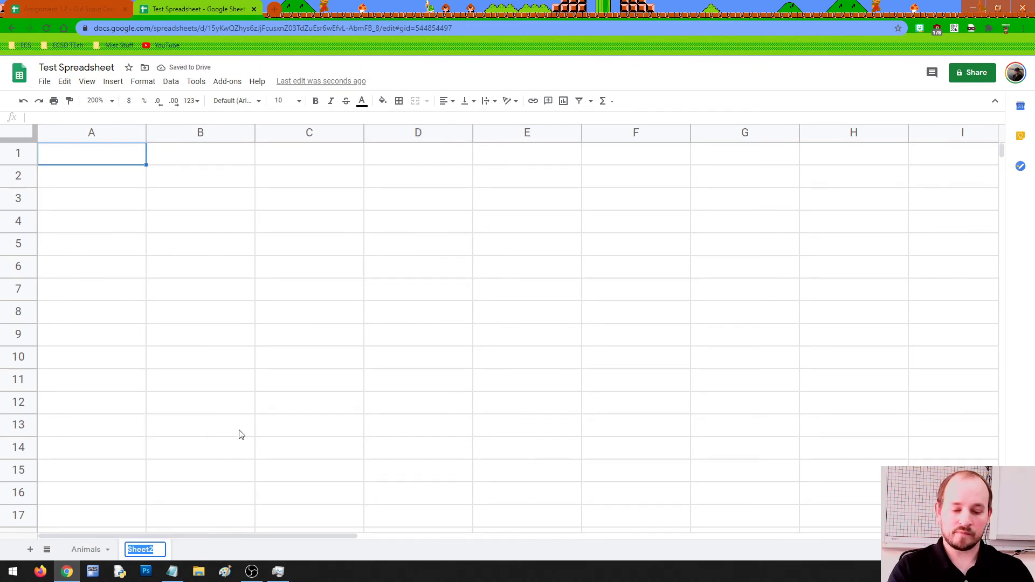
pyautogui.write('Food')
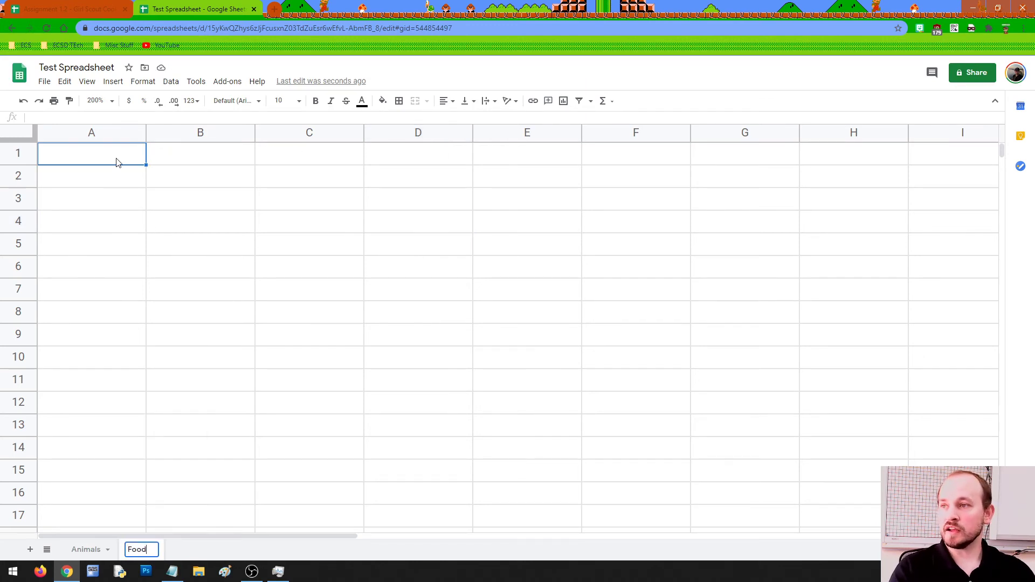
pyautogui.click(118, 163)
# Enter Pizza, Hot Dog, Hamburger and French Fries across A1:D1 of the Food sheet
pyautogui.write('Pizza')
pyautogui.press('Tab')
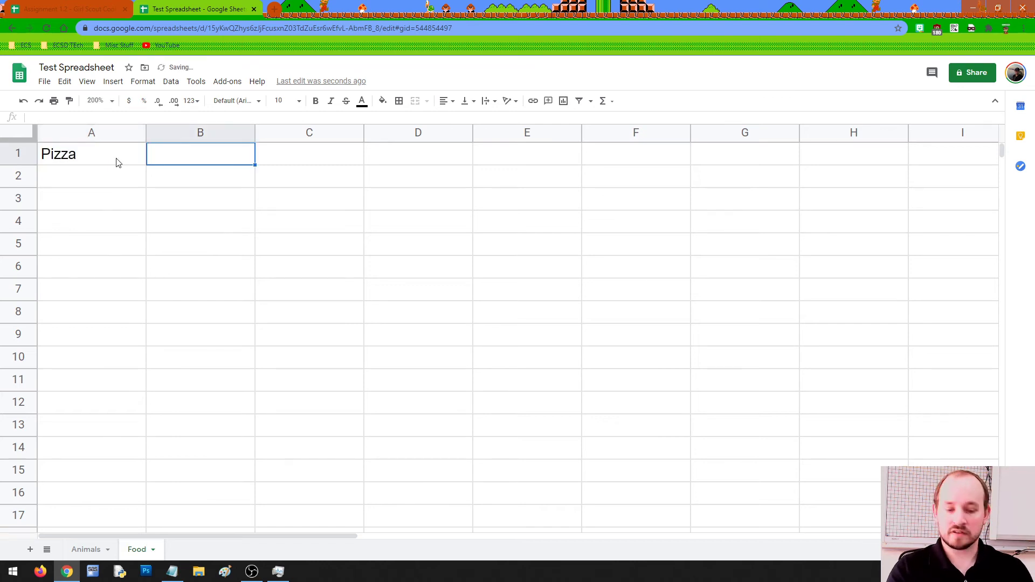
pyautogui.write('Hot Dog')
pyautogui.press('Tab')
pyautogui.write('Hamburger')
pyautogui.press('Tab')
pyautogui.write('French')
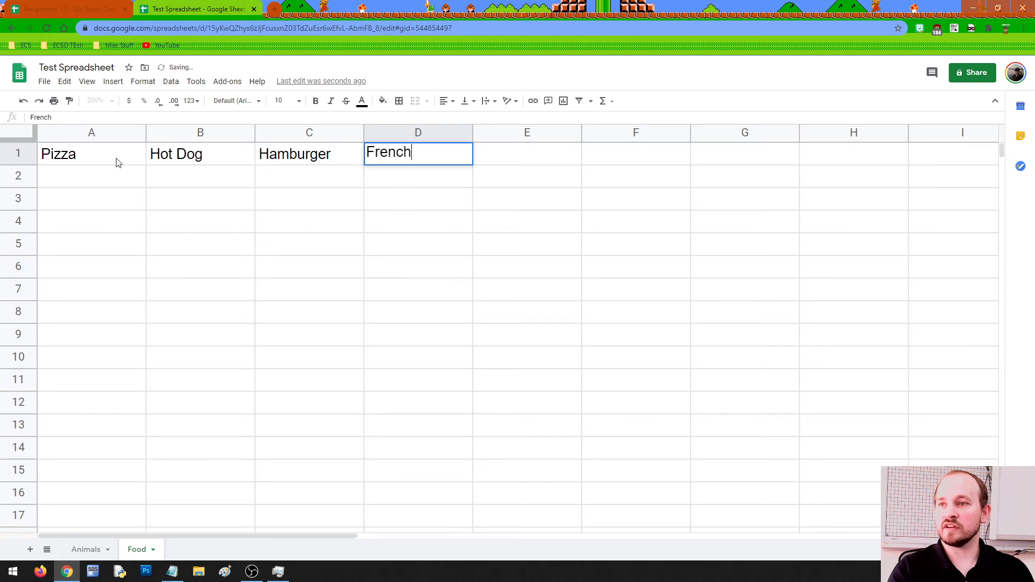
pyautogui.write(' Fries')
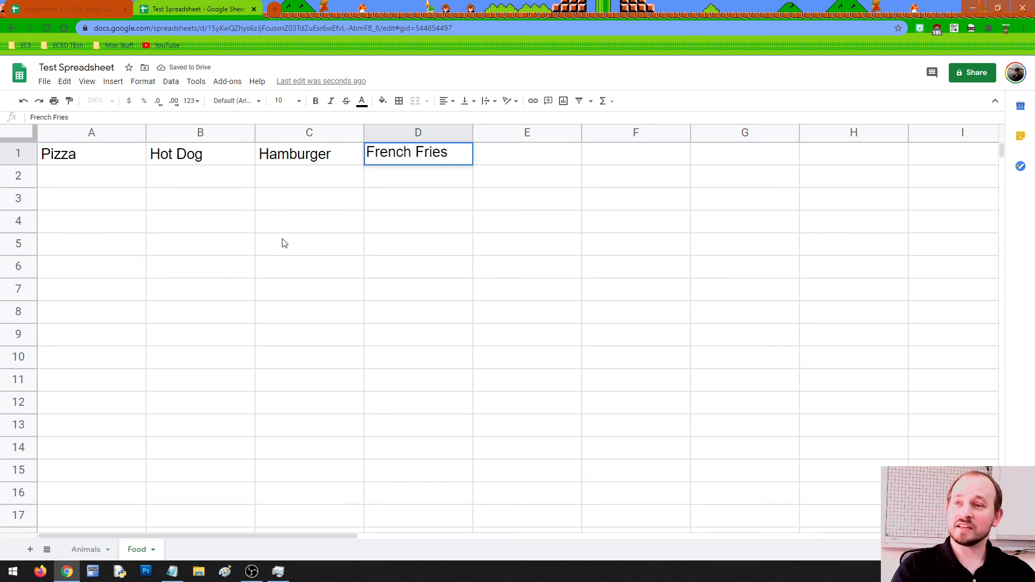
pyautogui.click(306, 249)
# Glance at the Animals sheet, then select cells A2 through D2 and D1 on Food
pyautogui.click(98, 550)
pyautogui.click(142, 549)
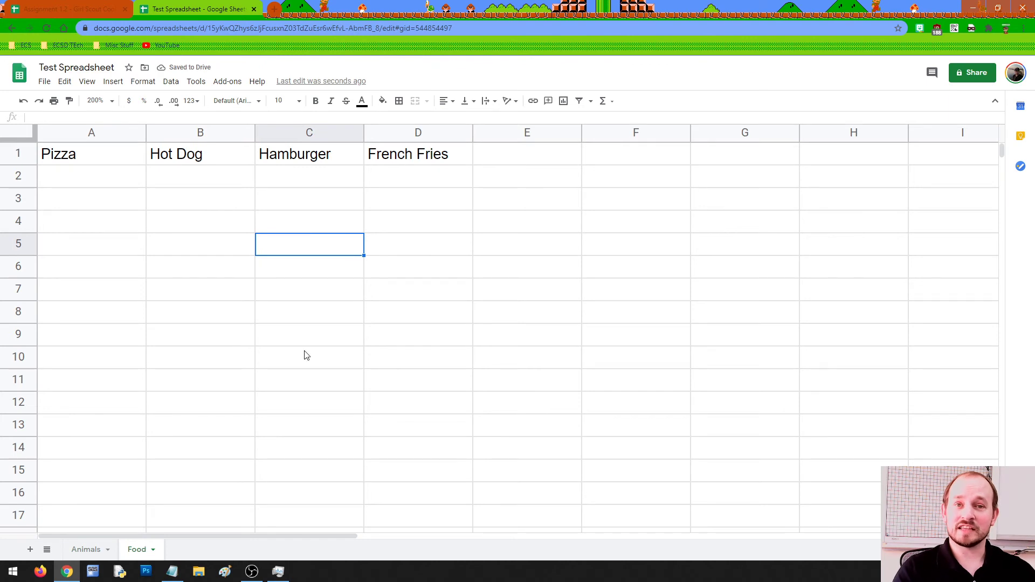
pyautogui.click(119, 178)
pyautogui.click(170, 179)
pyautogui.click(286, 178)
pyautogui.click(393, 187)
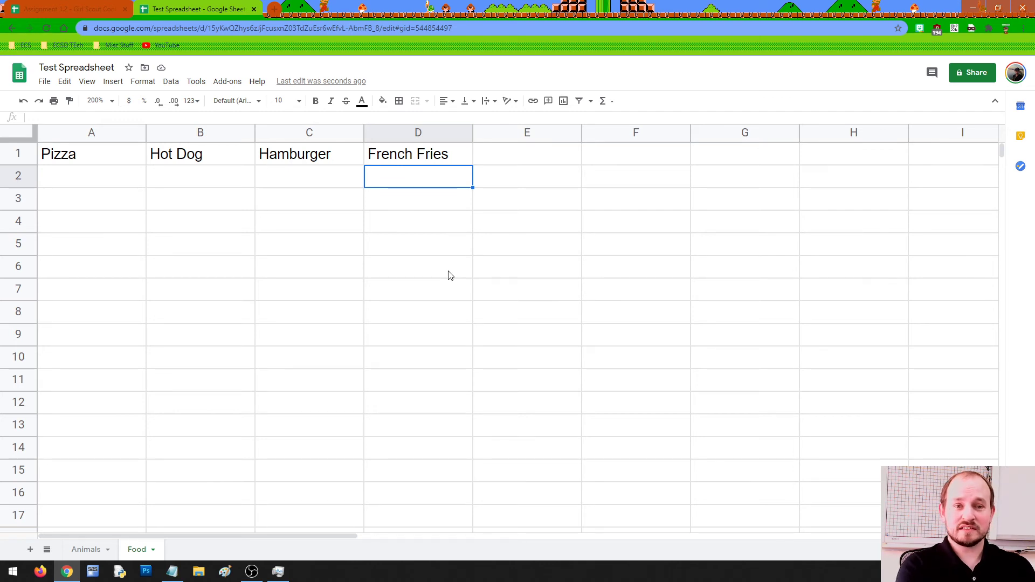
pyautogui.click(122, 177)
pyautogui.click(199, 183)
pyautogui.click(270, 180)
pyautogui.click(387, 178)
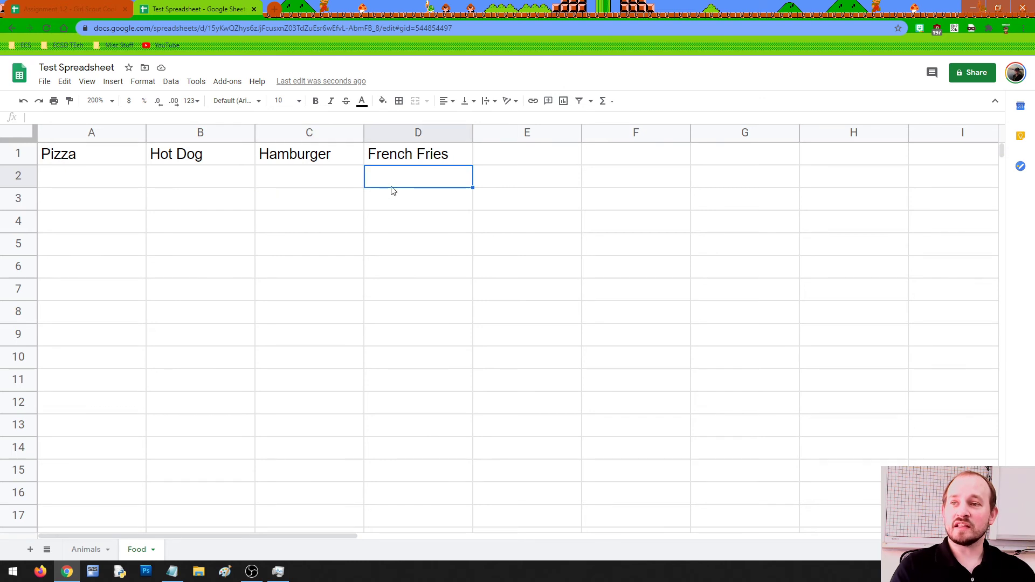
pyautogui.click(404, 155)
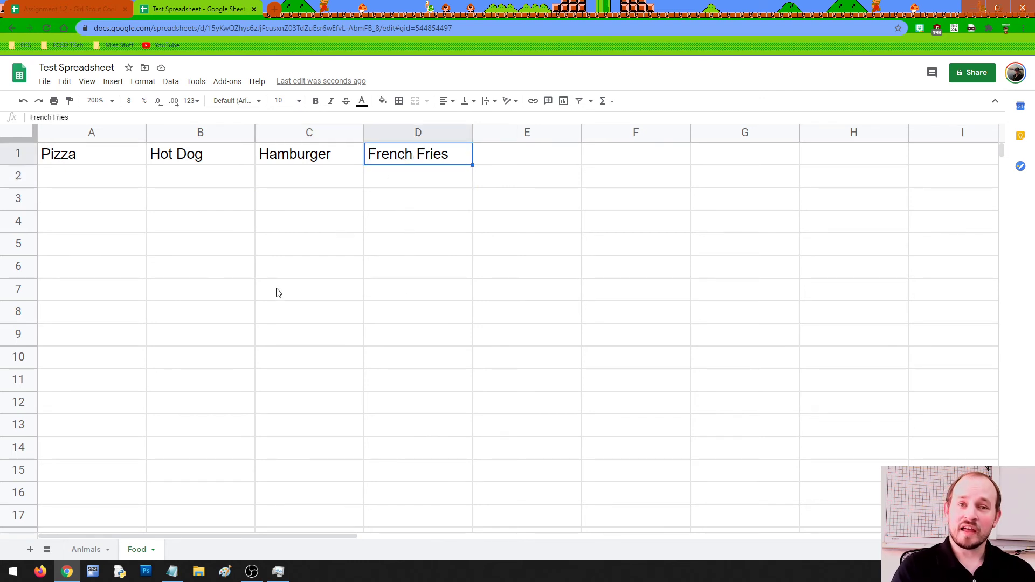
# On Animals, move Alligator from D1 and Cat from B1 into spare cells B6 and E8
pyautogui.click(86, 550)
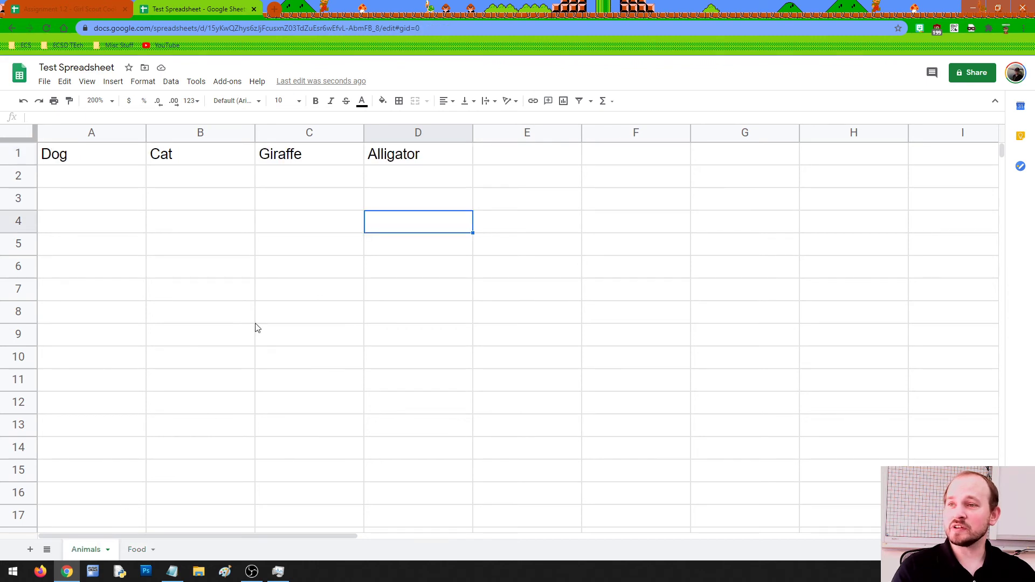
pyautogui.click(426, 161)
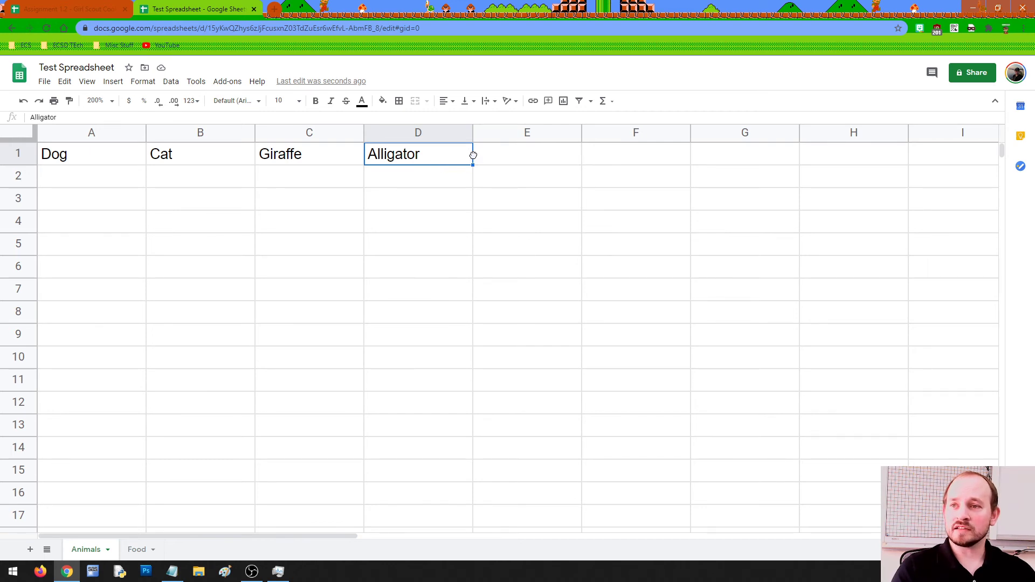
pyautogui.moveTo(474, 155); pyautogui.dragTo(848, 372)
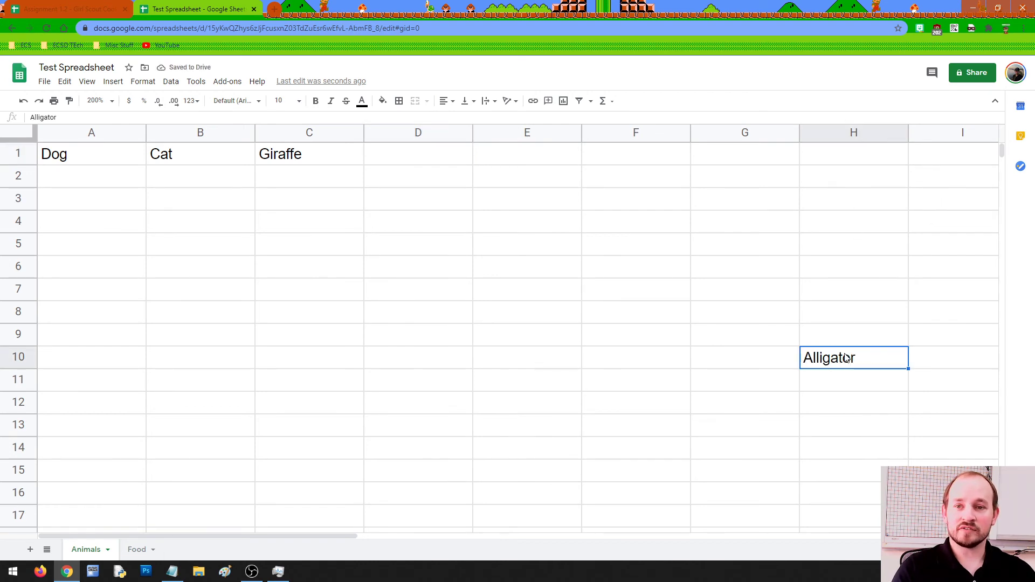
pyautogui.moveTo(848, 347); pyautogui.dragTo(181, 266)
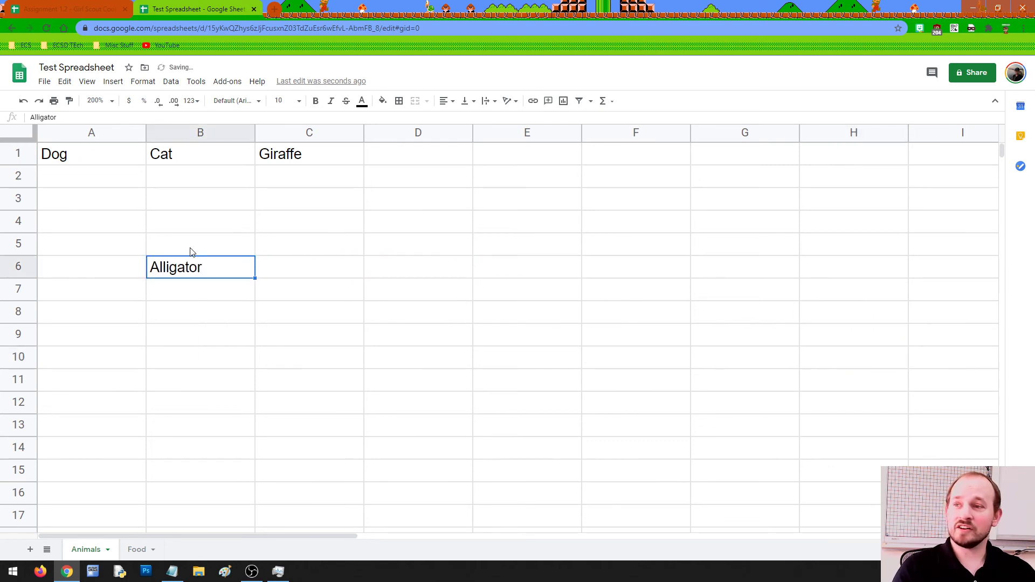
pyautogui.click(171, 163)
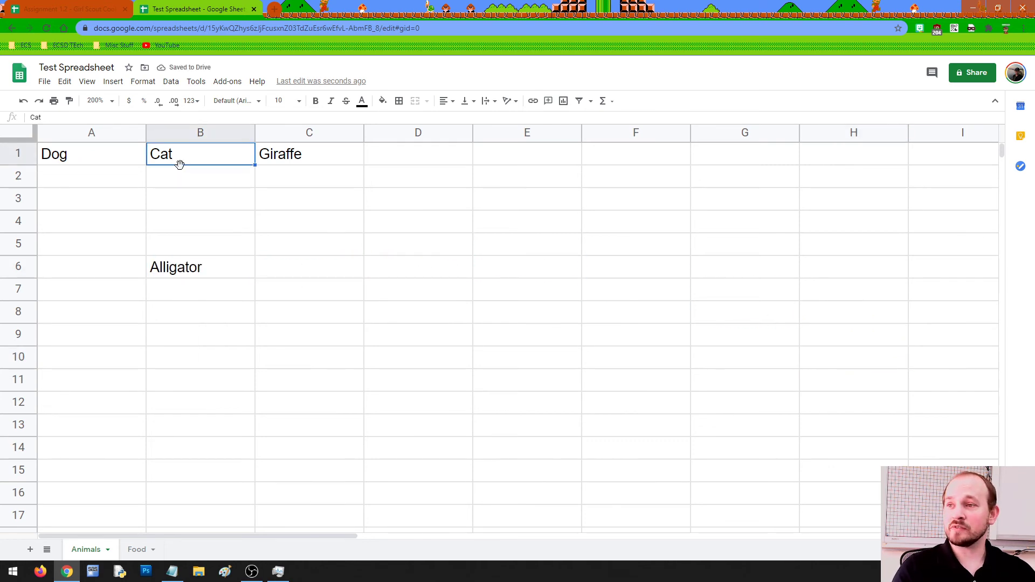
pyautogui.moveTo(180, 163); pyautogui.dragTo(483, 318)
# Move Alligator into B1 and Cat into D1, then check row 1
pyautogui.click(190, 259)
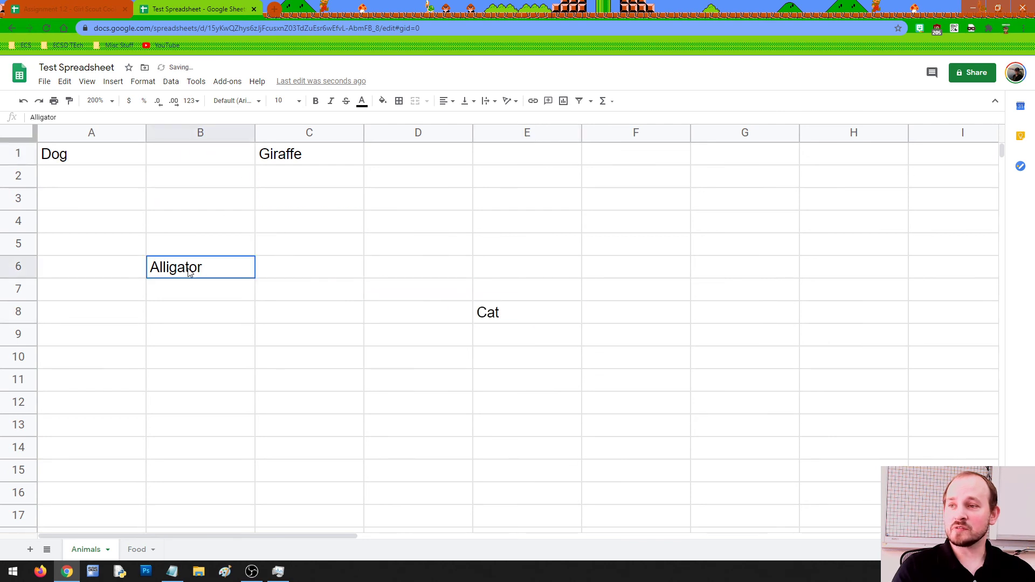
pyautogui.moveTo(199, 256); pyautogui.dragTo(204, 158)
pyautogui.click(515, 317)
pyautogui.moveTo(513, 301); pyautogui.dragTo(422, 171)
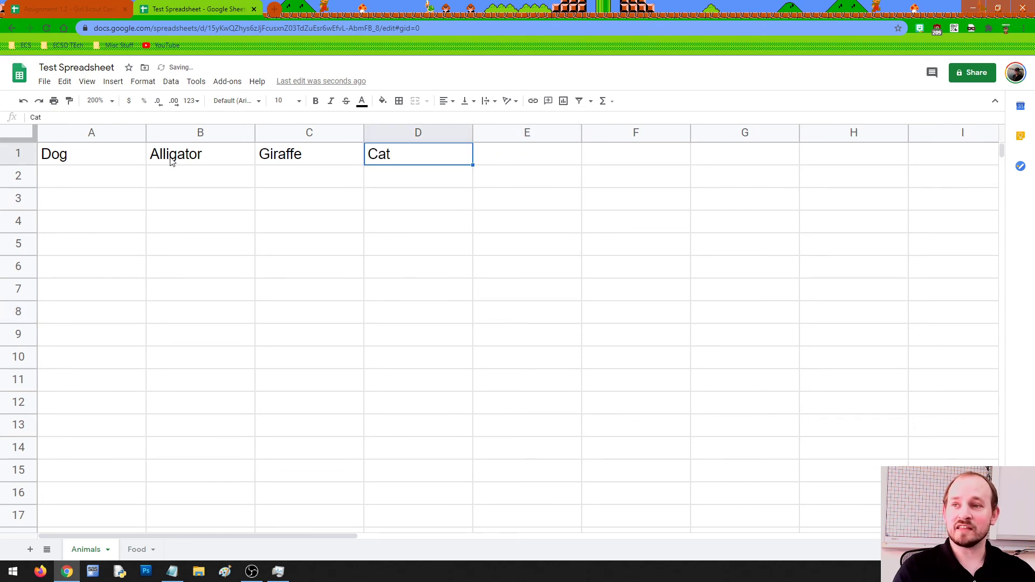
pyautogui.moveTo(81, 156); pyautogui.dragTo(408, 172)
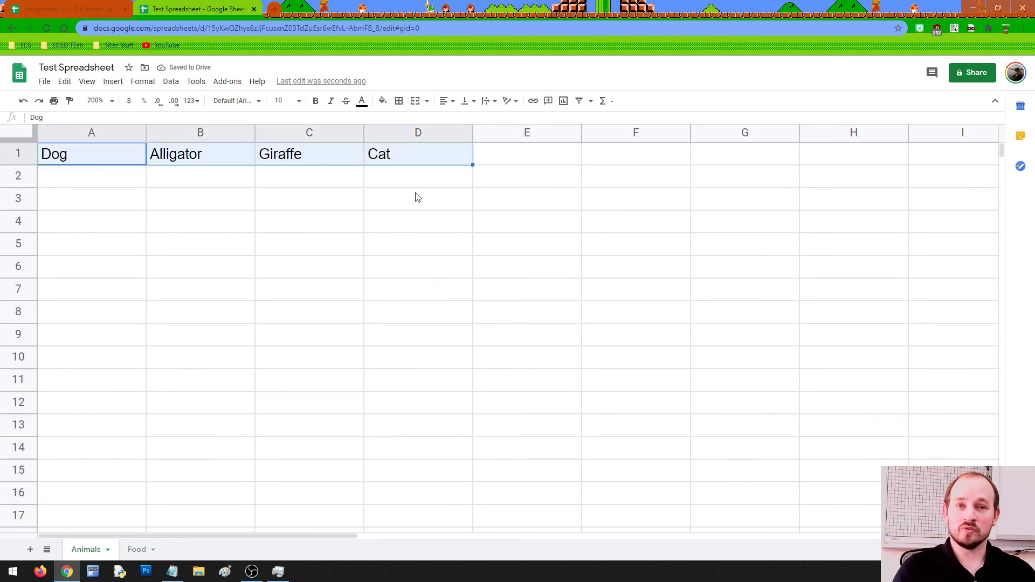
pyautogui.click(425, 289)
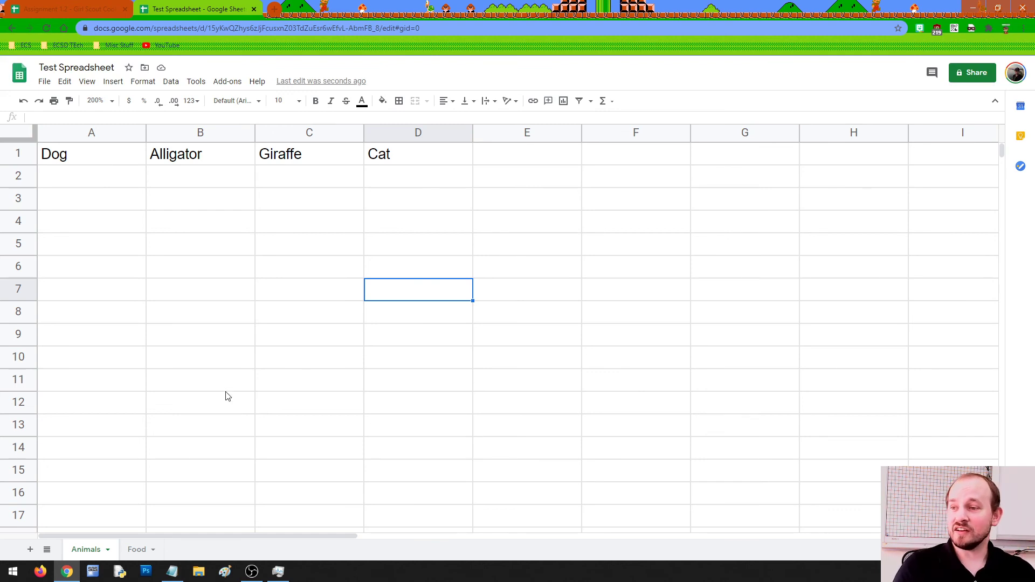
# Open the Food tab and select the four foods in A1:D1
pyautogui.click(139, 555)
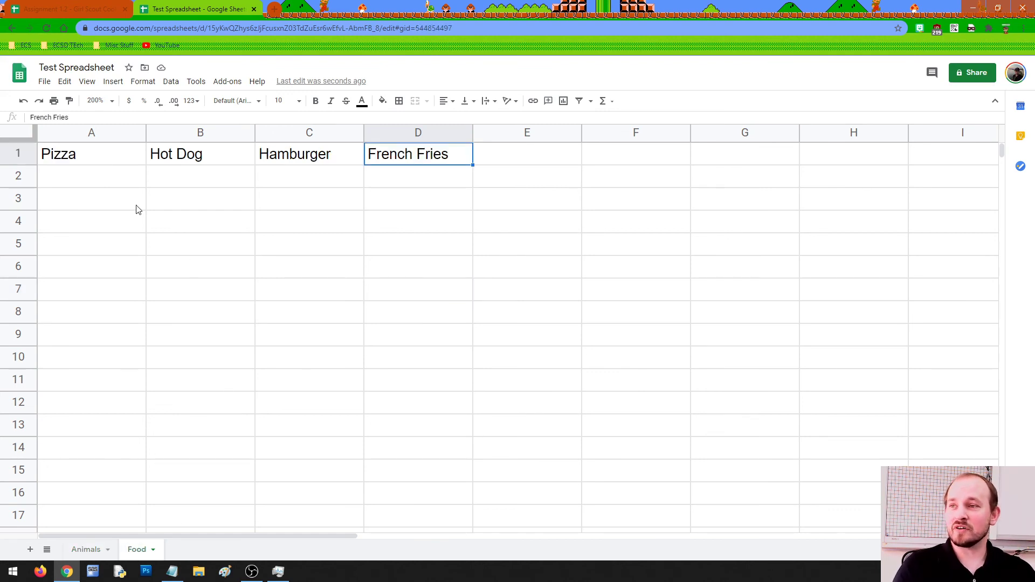
pyautogui.click(122, 161)
pyautogui.moveTo(153, 158); pyautogui.dragTo(399, 152)
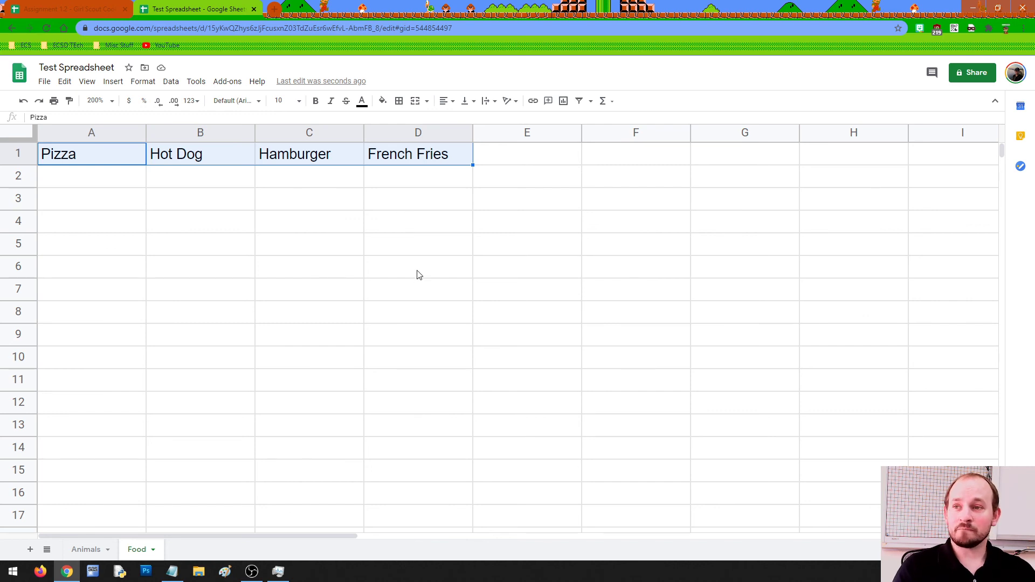
# Go to the Girl Scout Cookie Sales spreadsheet, select its pie chart, cookie quantities G3:K26, and K22
pyautogui.click(87, 9)
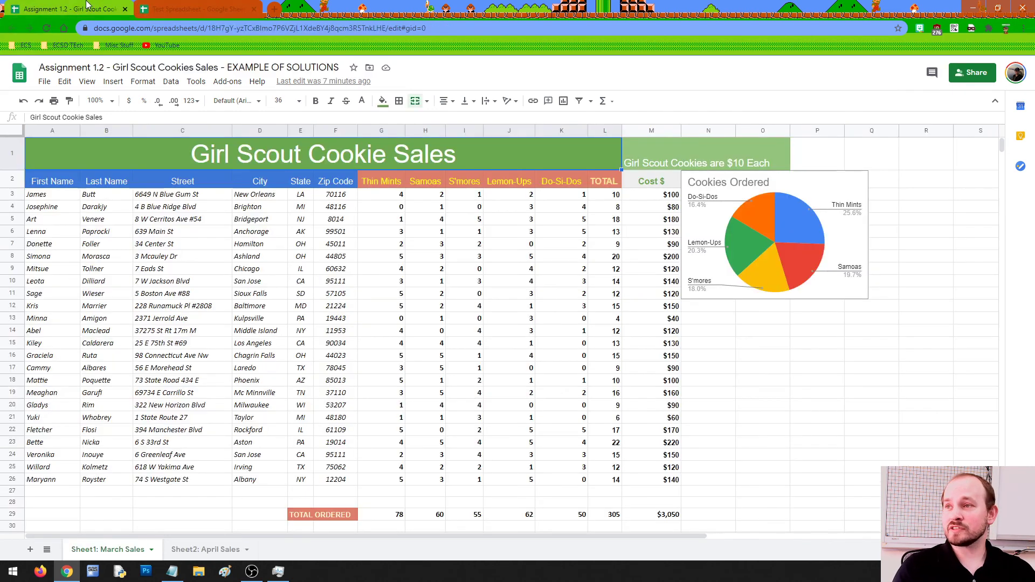
pyautogui.click(748, 210)
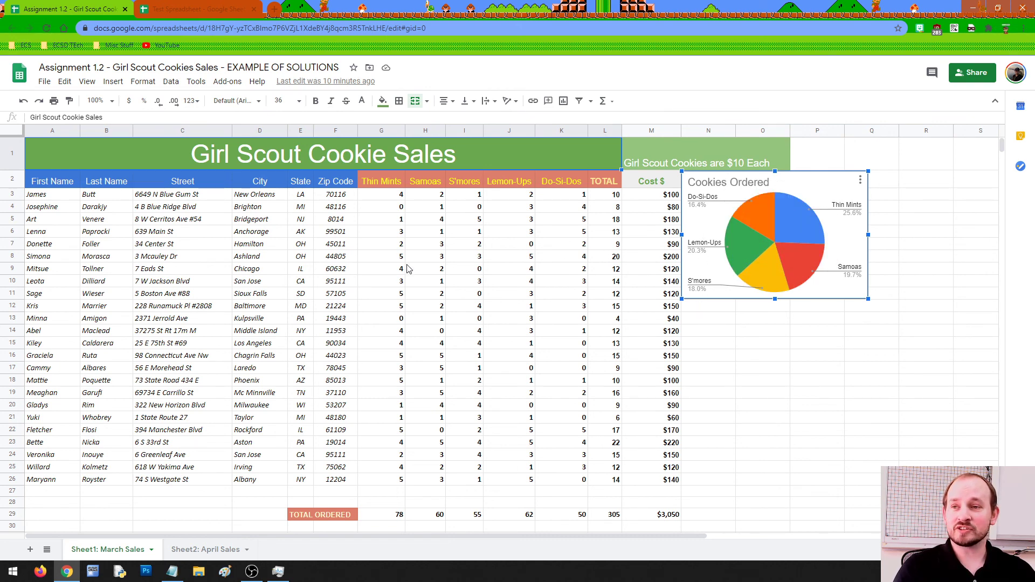
pyautogui.moveTo(384, 195); pyautogui.dragTo(472, 269)
pyautogui.moveTo(510, 326); pyautogui.dragTo(585, 487)
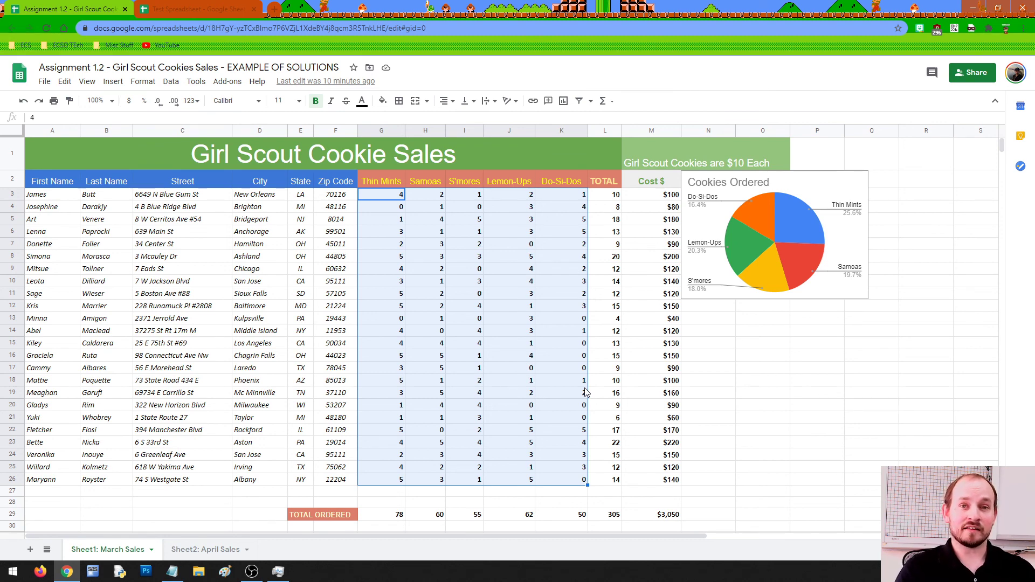
pyautogui.moveTo(386, 195); pyautogui.dragTo(589, 480)
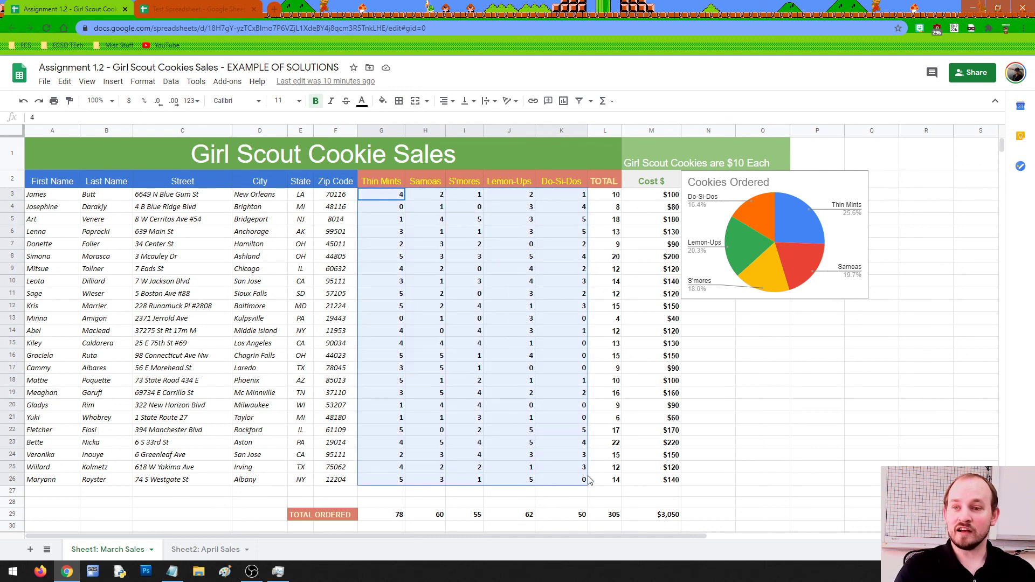
pyautogui.click(541, 435)
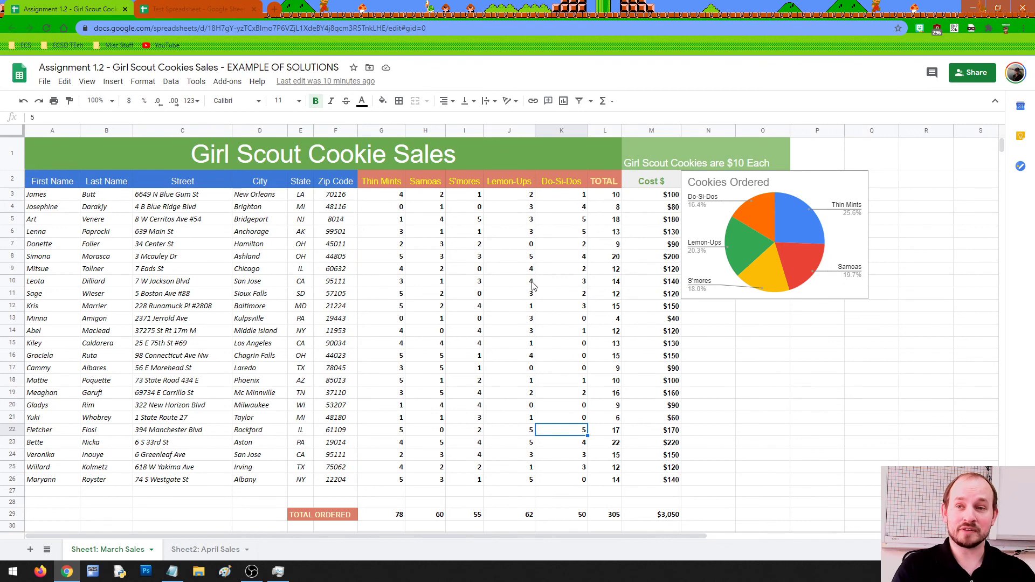